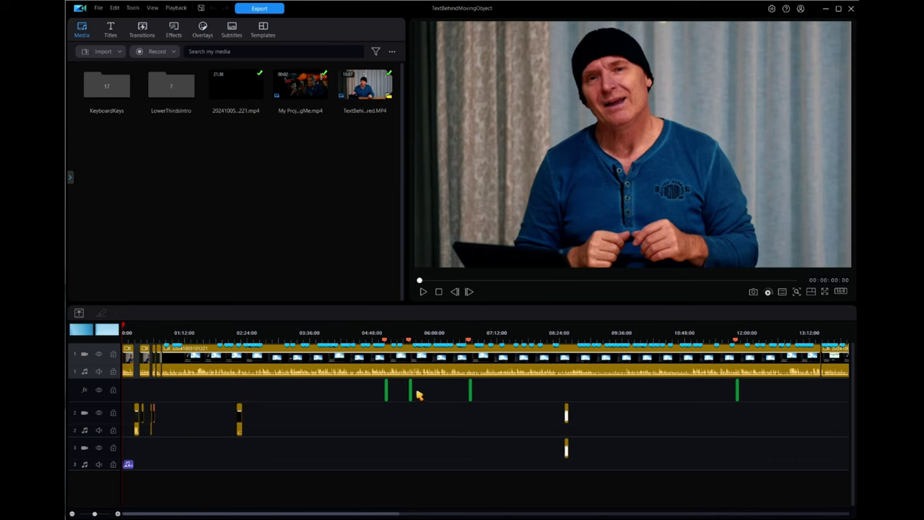
Check the track settings without adding tracks, then jump to the KeyframedFX marker at 00:05:02:06.
click(85, 394)
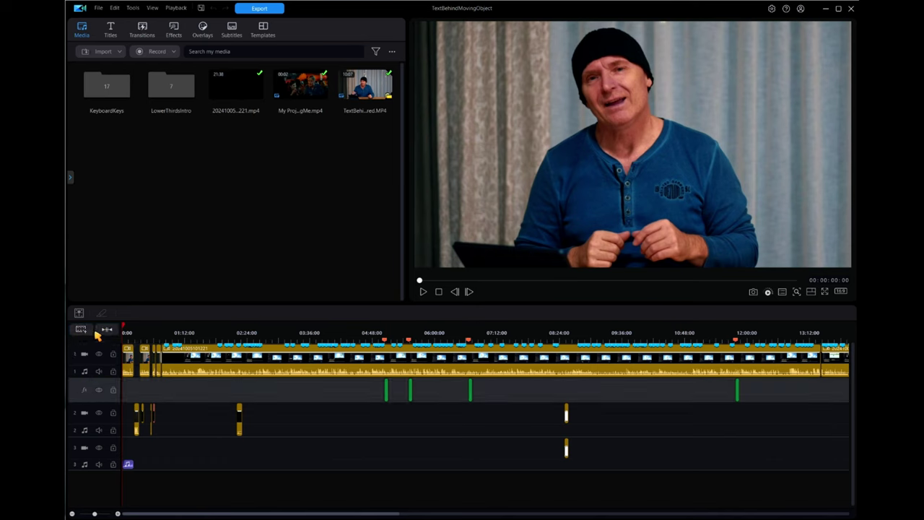
click(80, 331)
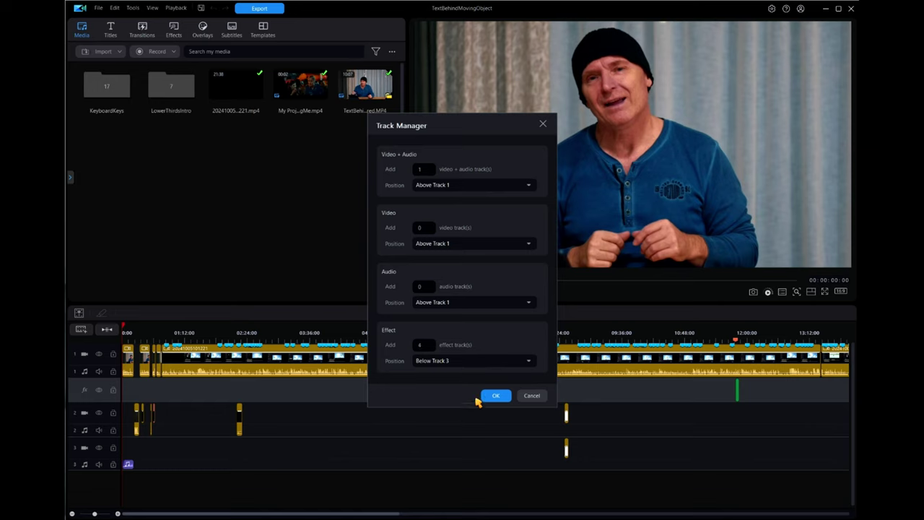
click(518, 397)
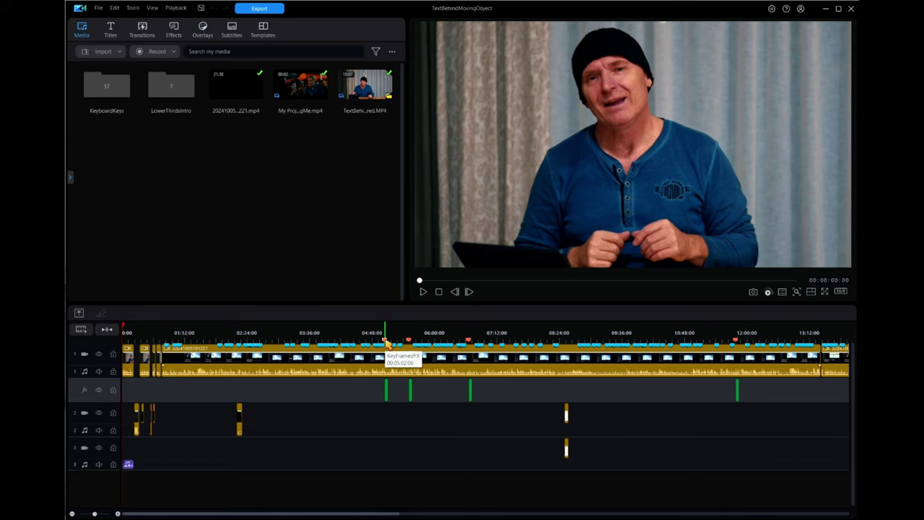
double_click(386, 341)
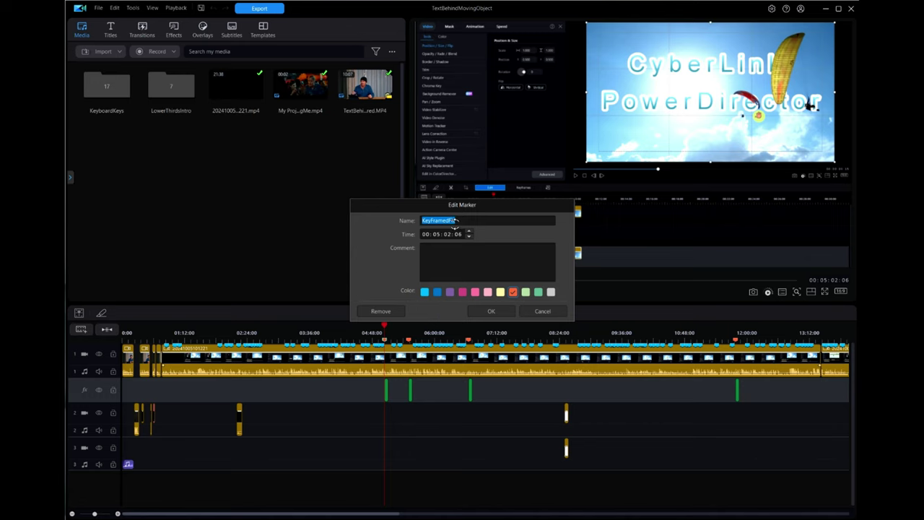
click(542, 312)
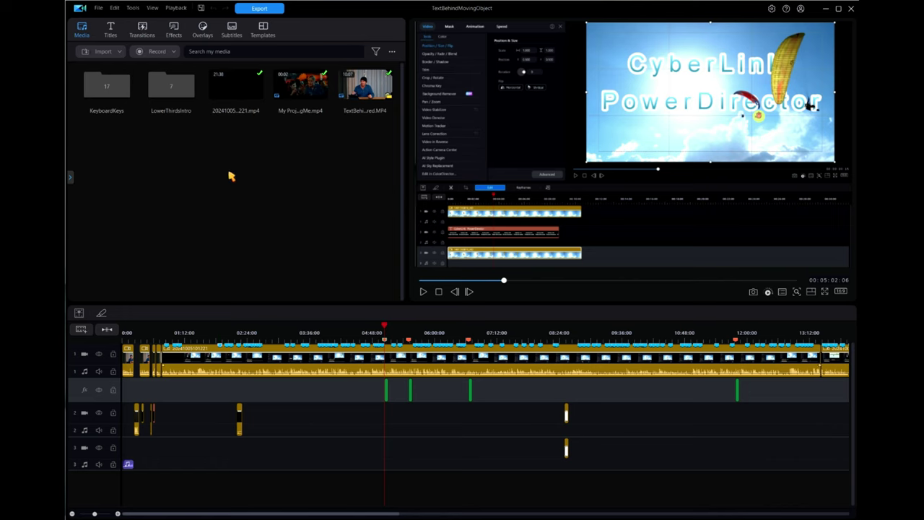
Drag the Spiral Spin motion effect onto the start of the fx track.
click(173, 31)
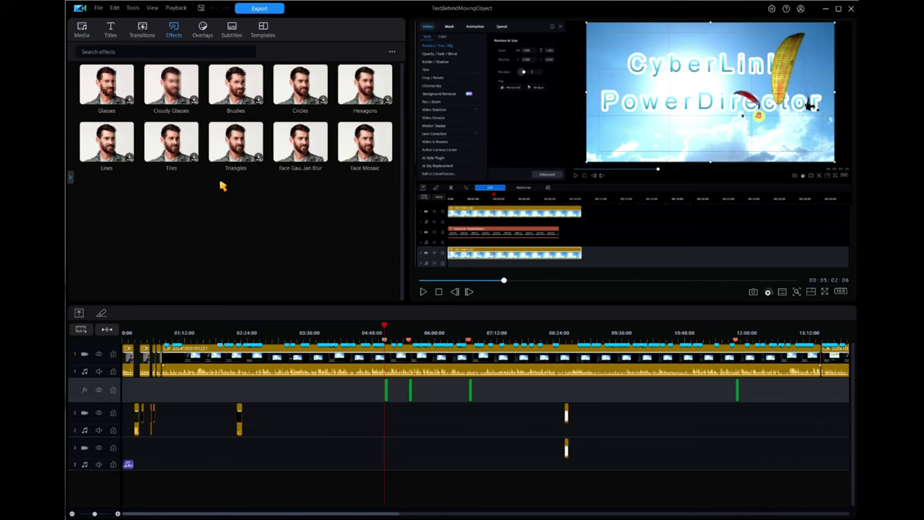
click(70, 176)
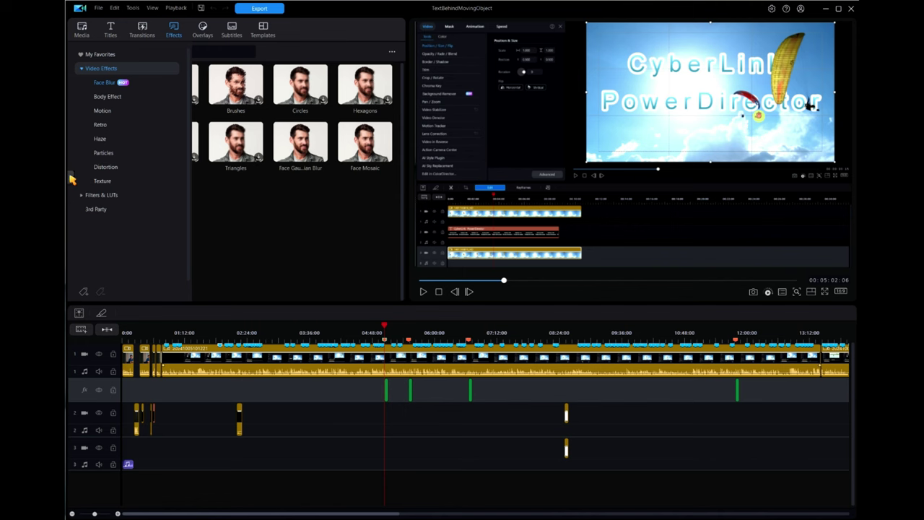
click(87, 112)
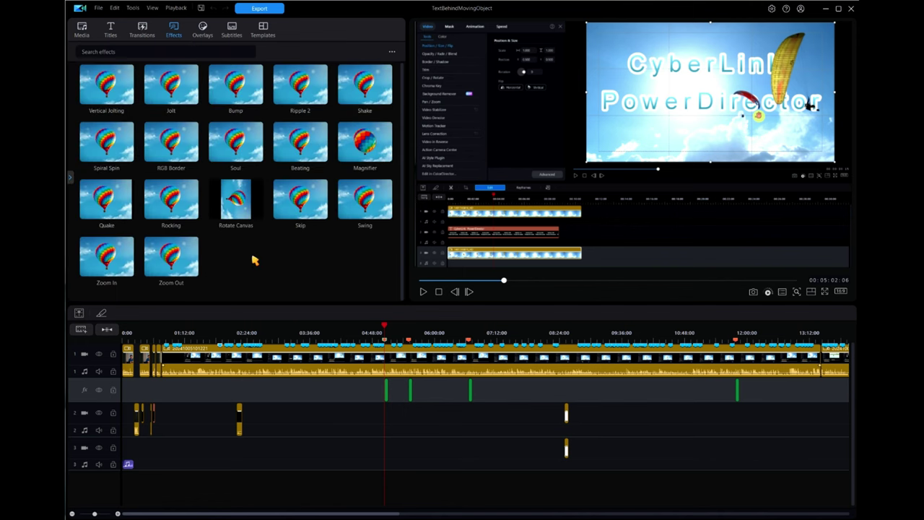
mouse_move(107, 142)
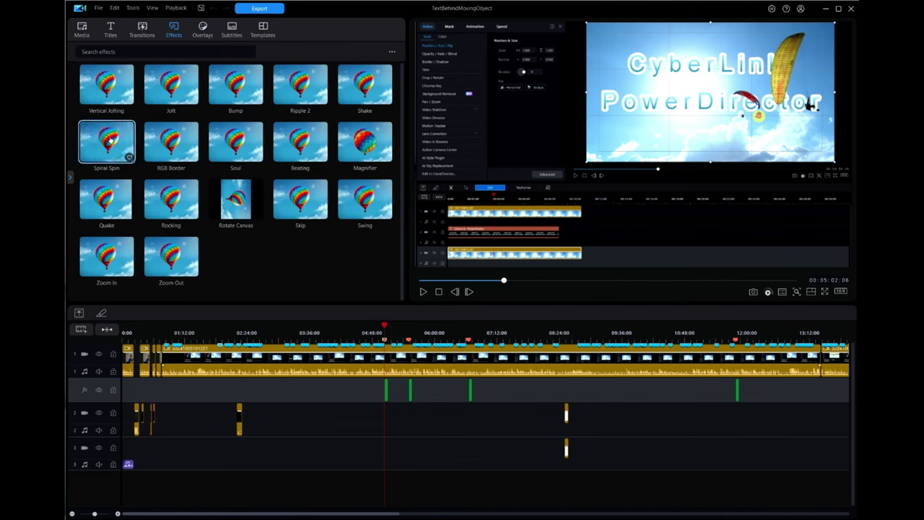
drag(107, 141, 132, 391)
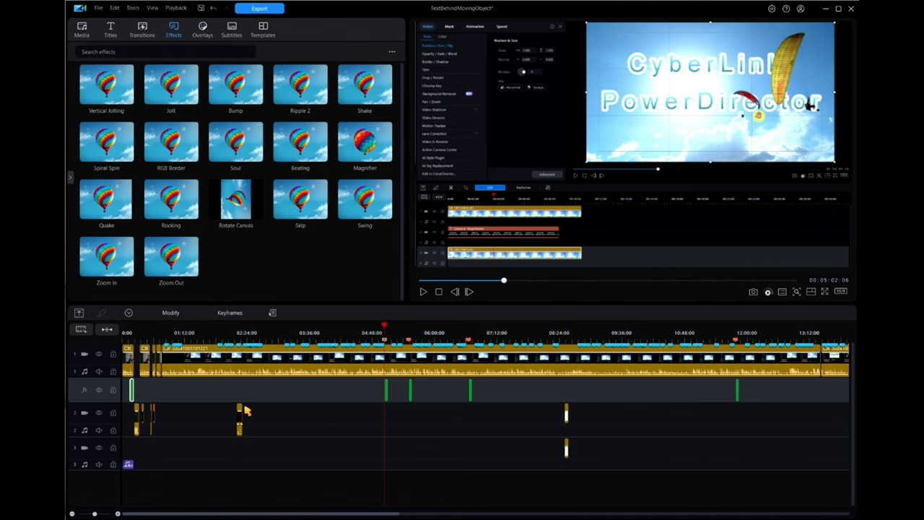
Open the Spiral Spin settings and zoom the timeline to its first 28 seconds.
double_click(133, 390)
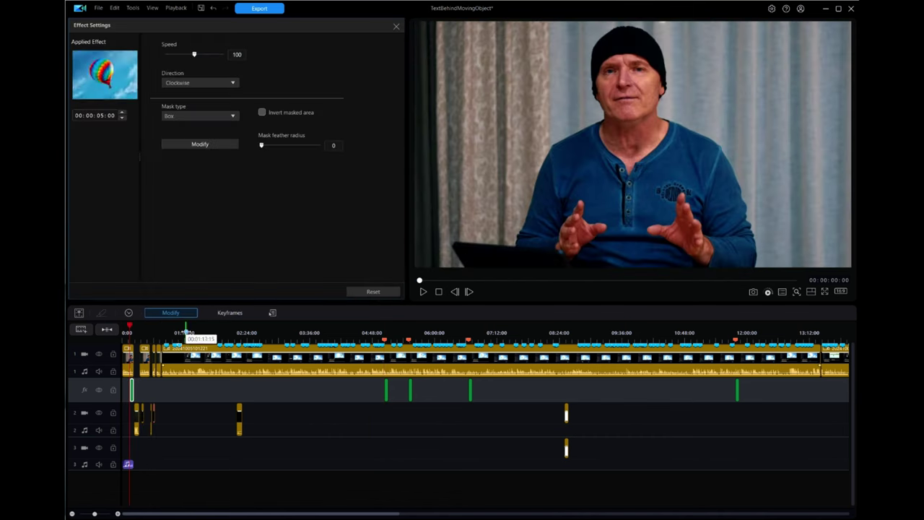
mouse_move(184, 332)
mouse_down()
mouse_move(451, 320)
mouse_move(376, 326)
mouse_up()
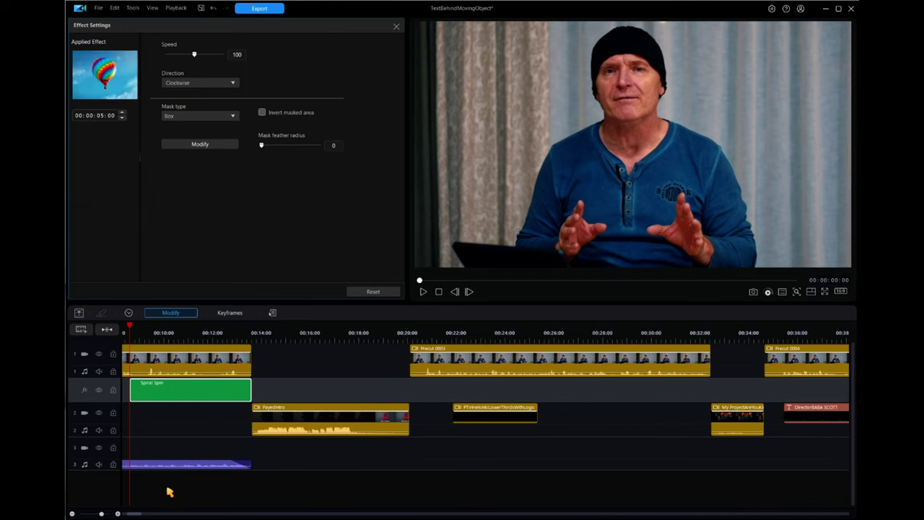
drag(141, 515, 133, 514)
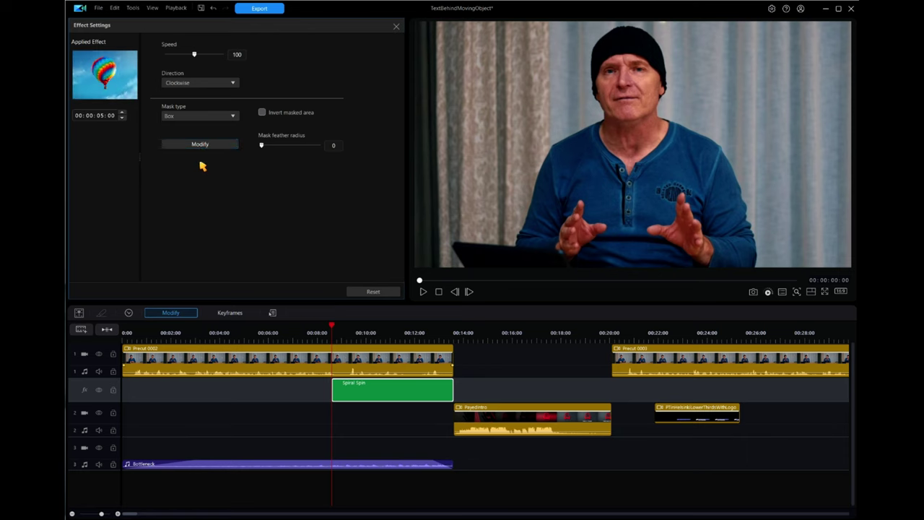
click(200, 145)
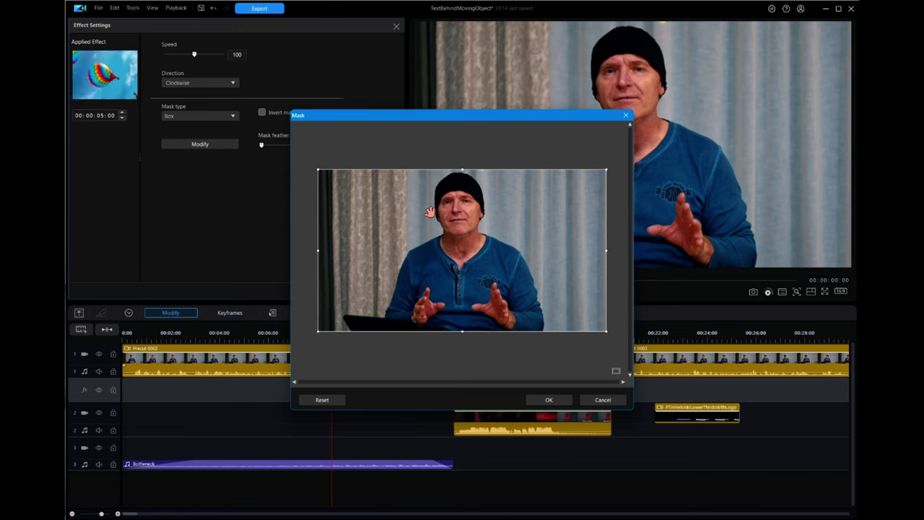
click(602, 401)
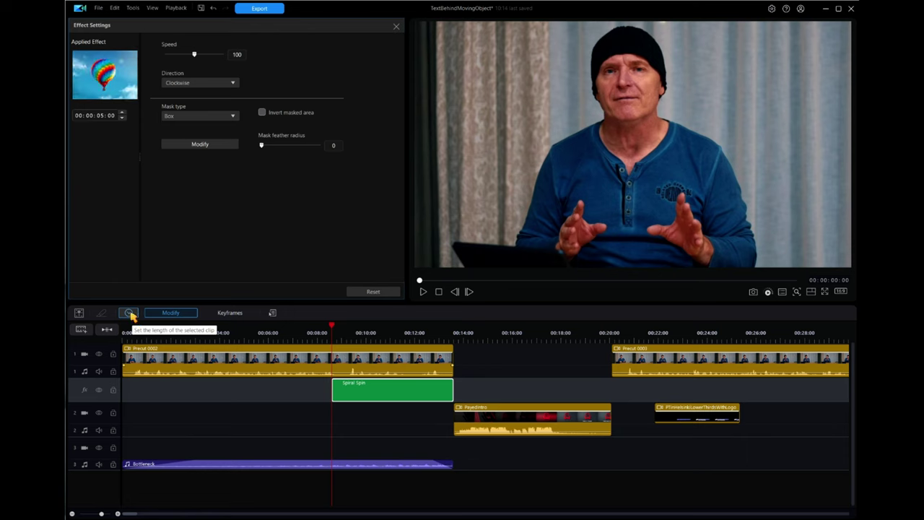
click(130, 313)
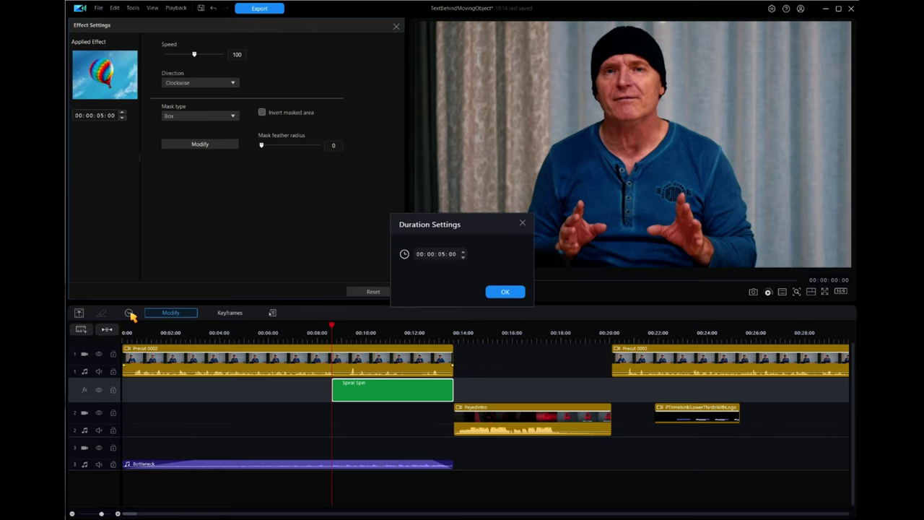
click(523, 222)
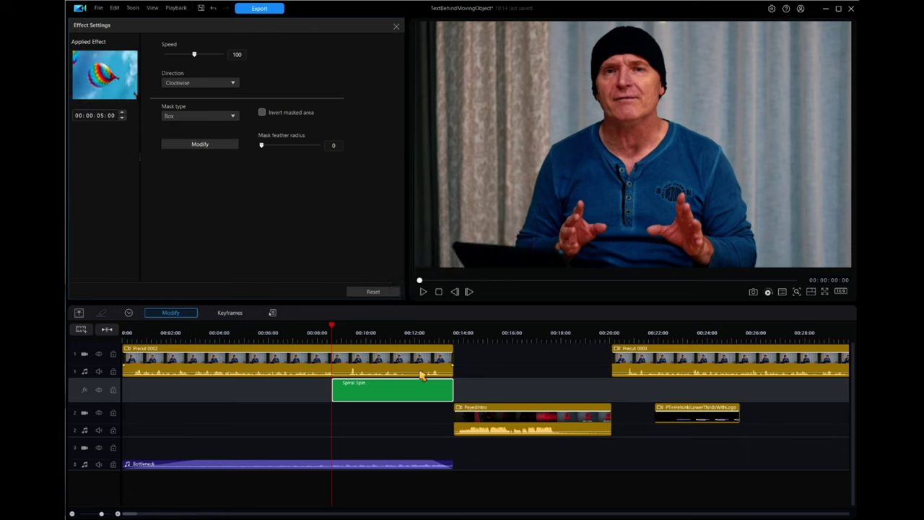
right_click(355, 393)
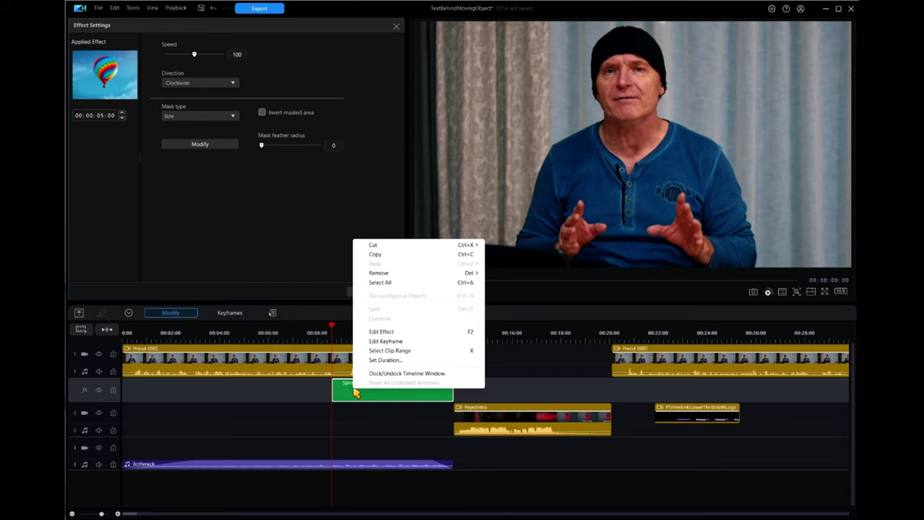
click(386, 360)
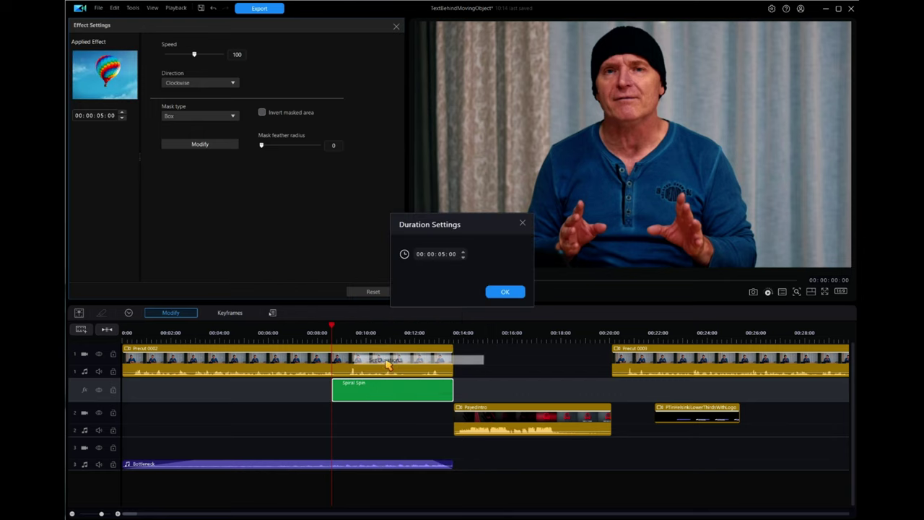
click(524, 223)
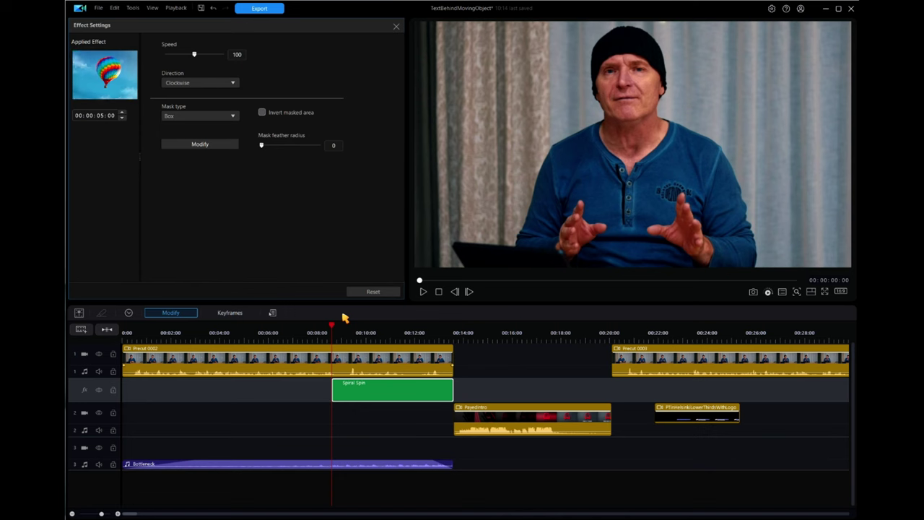
mouse_move(332, 326)
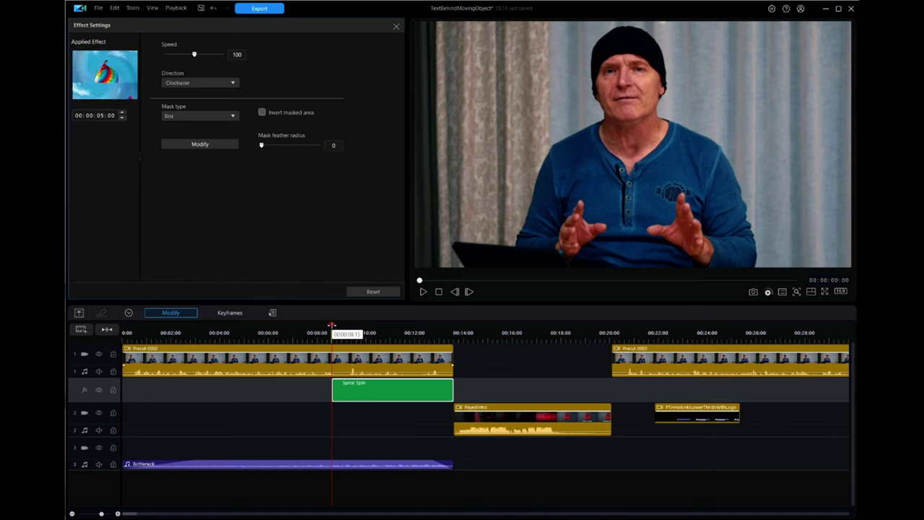
mouse_move(332, 325)
mouse_down()
mouse_move(452, 322)
mouse_move(332, 323)
mouse_up()
click(354, 382)
double_click(372, 393)
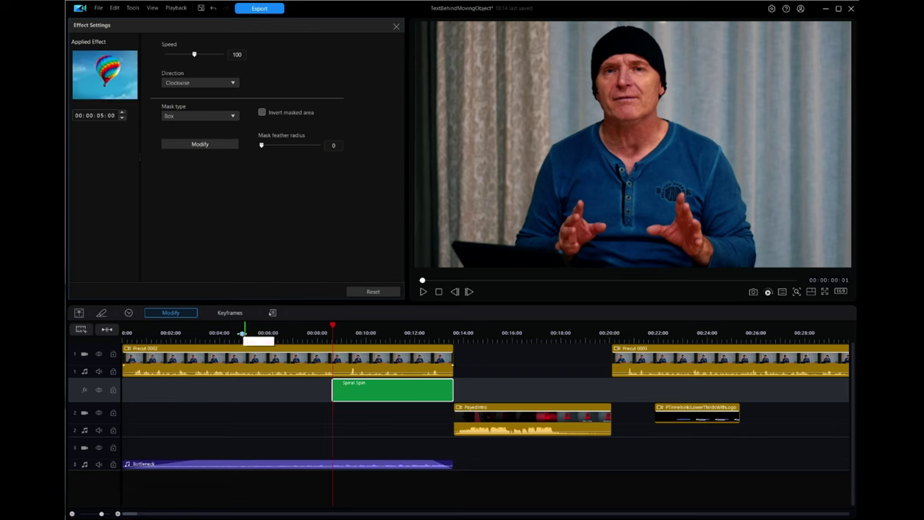
Switch Spiral Spin to keyframe settings and scrub to about 00:00:02:19.
click(228, 316)
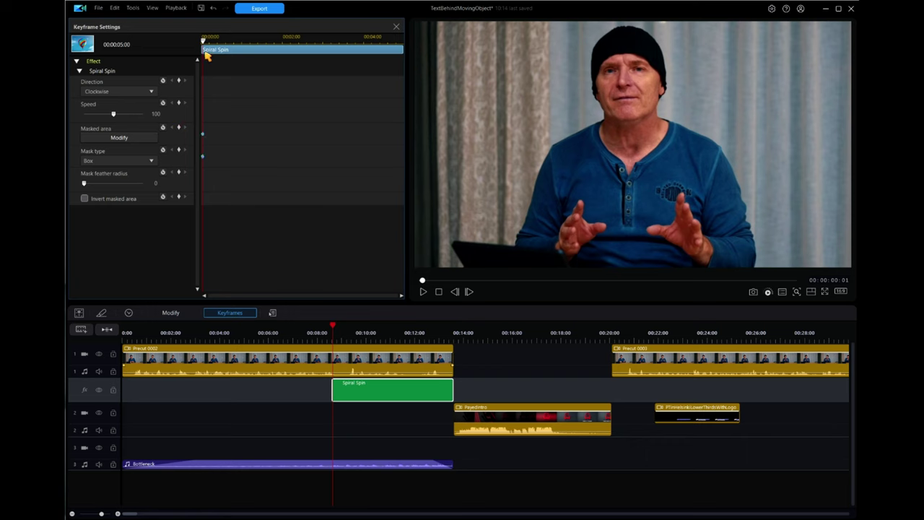
mouse_move(202, 40)
drag(203, 40, 224, 42)
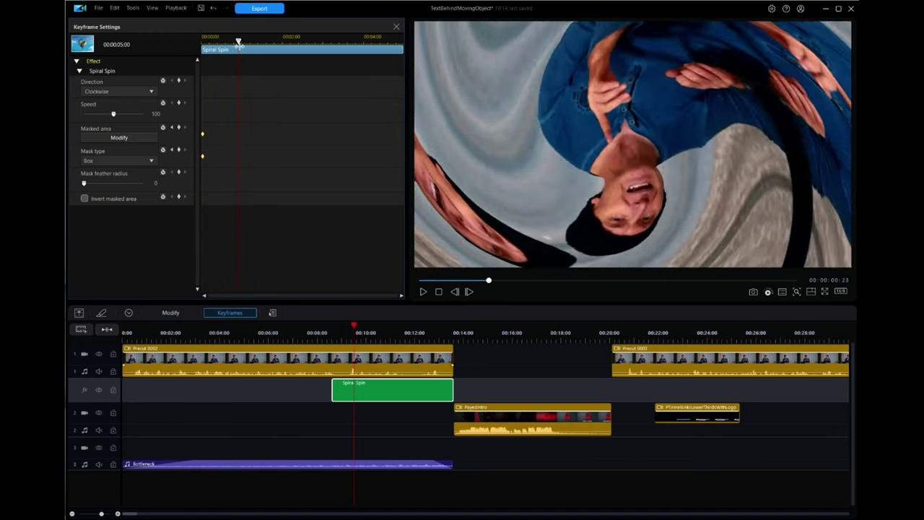
mouse_move(225, 42)
mouse_down()
mouse_move(328, 53)
mouse_move(308, 53)
mouse_up()
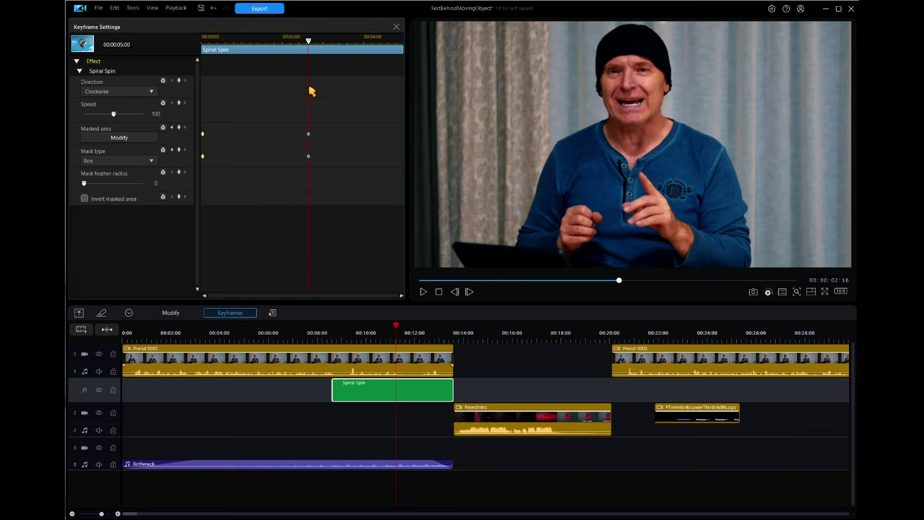
drag(308, 41, 313, 41)
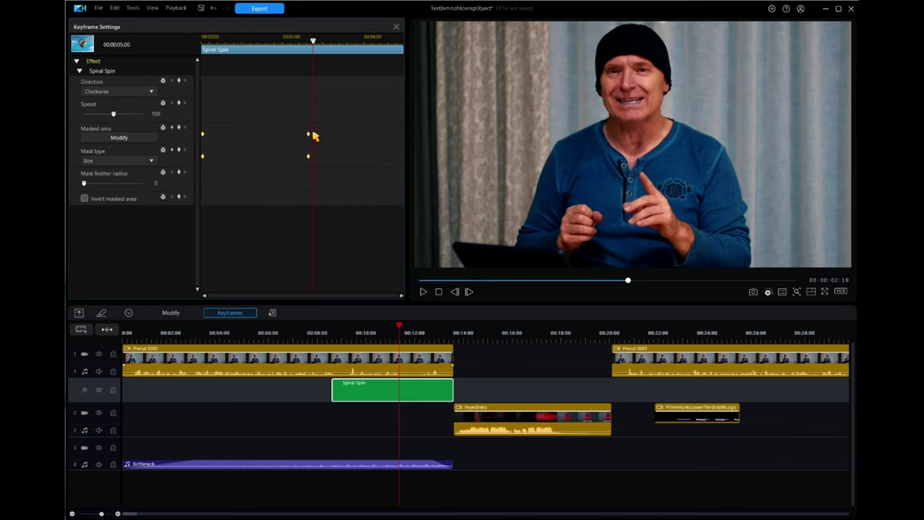
Shrink the Spiral Spin box mask to frame the presenter's head at 00:00:02:19.
click(119, 138)
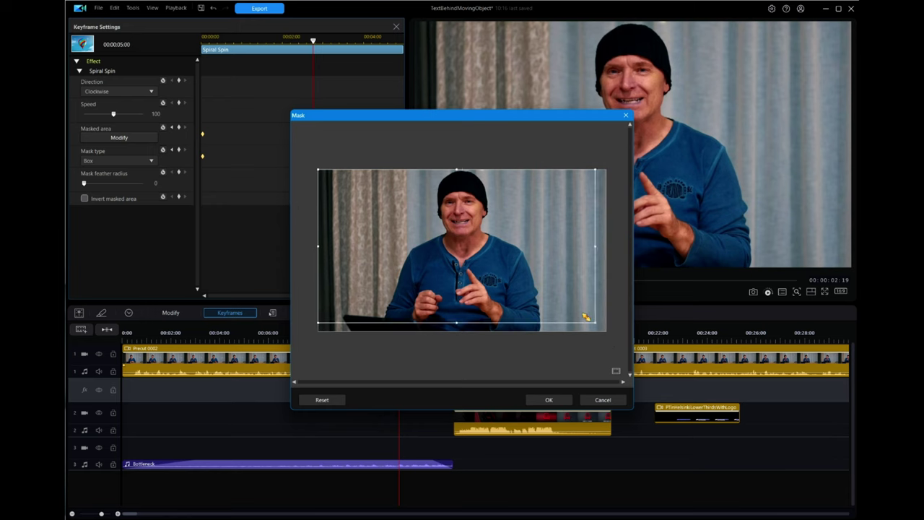
mouse_move(606, 331)
mouse_down()
mouse_move(426, 252)
mouse_move(481, 231)
mouse_move(489, 244)
mouse_move(466, 228)
mouse_up()
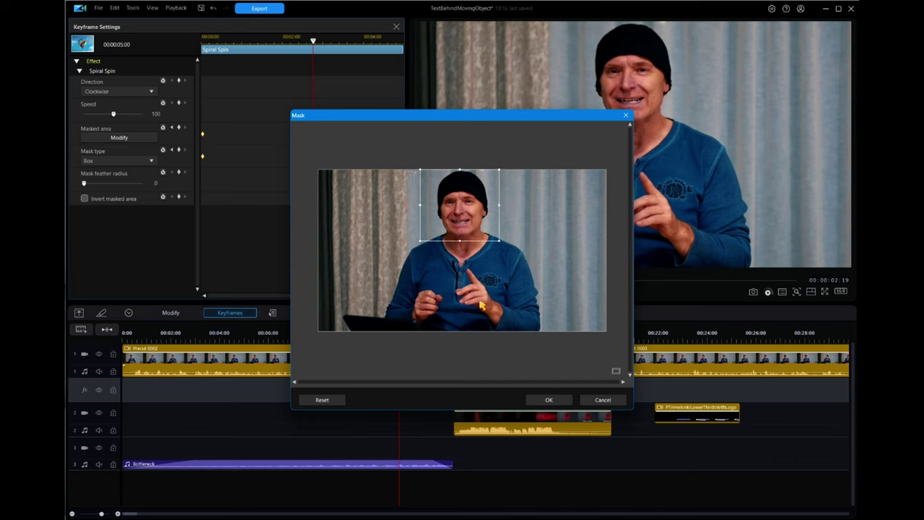
drag(420, 242, 423, 240)
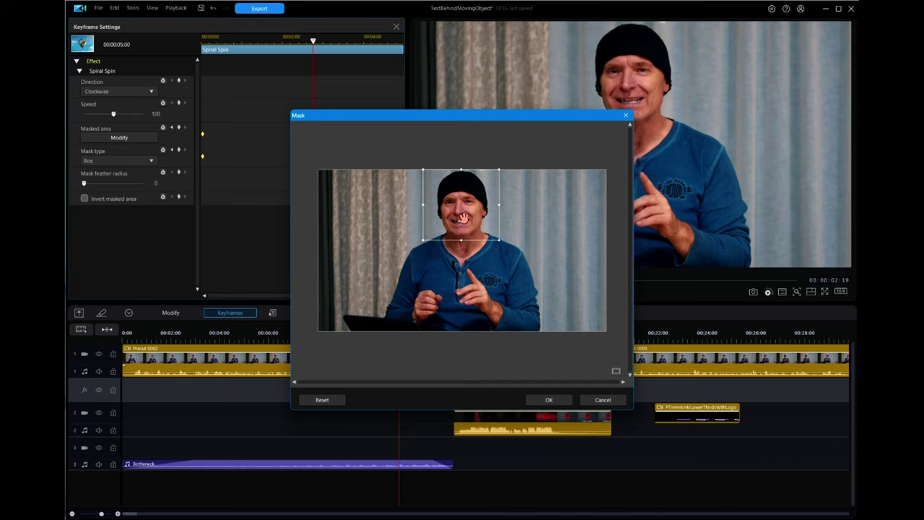
click(547, 400)
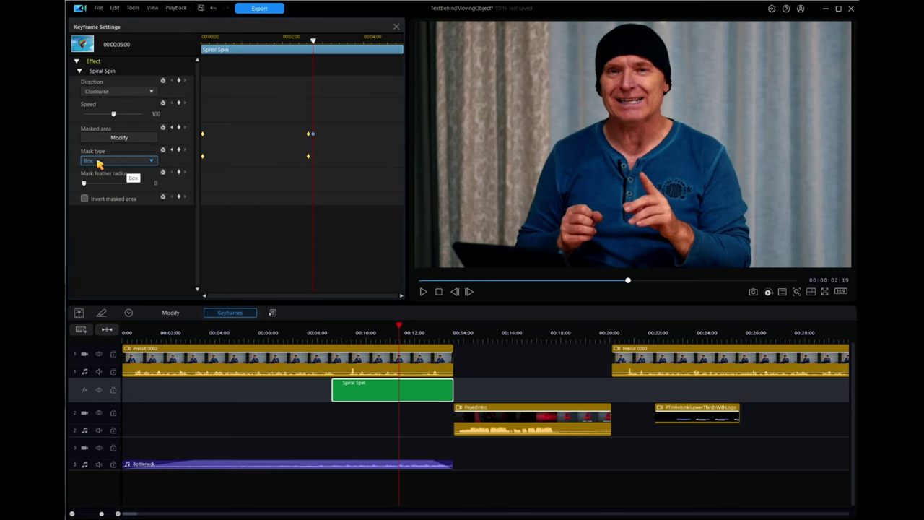
Set the mask type to Circle and add a masked-area keyframe at the effect's end (03:07).
click(151, 164)
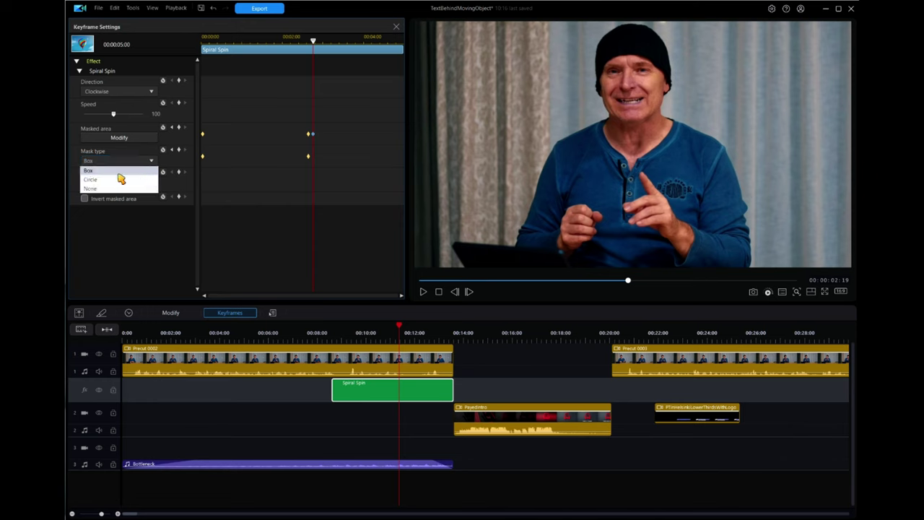
click(97, 182)
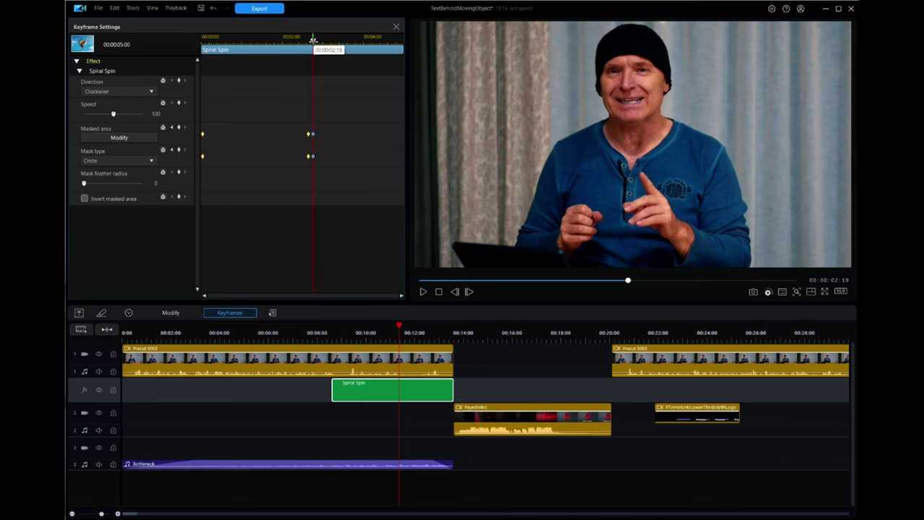
drag(314, 41, 402, 44)
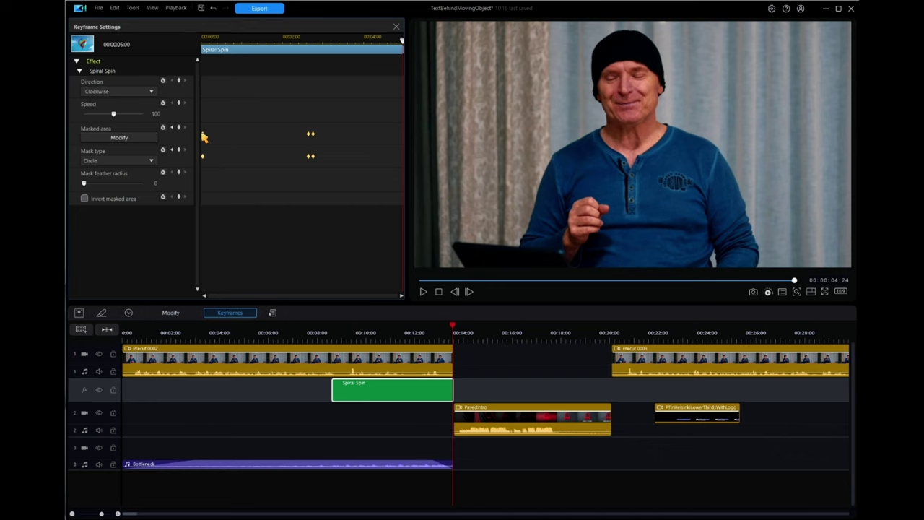
click(179, 127)
drag(401, 41, 203, 45)
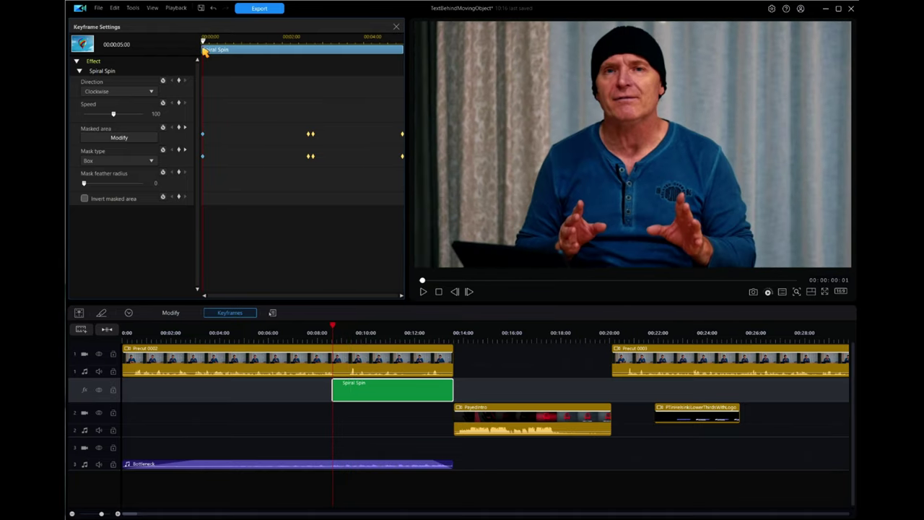
Open the Spiral Spin general settings and play the masked spin back from its start.
double_click(376, 399)
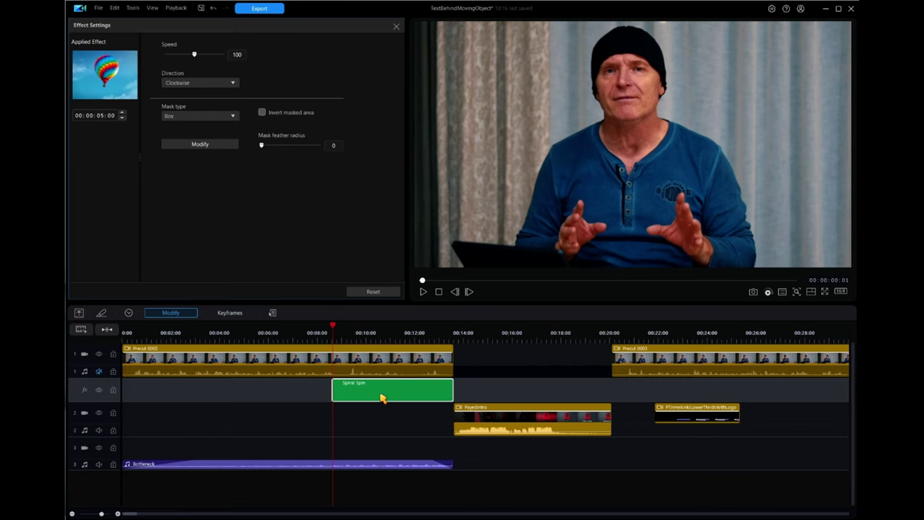
click(424, 293)
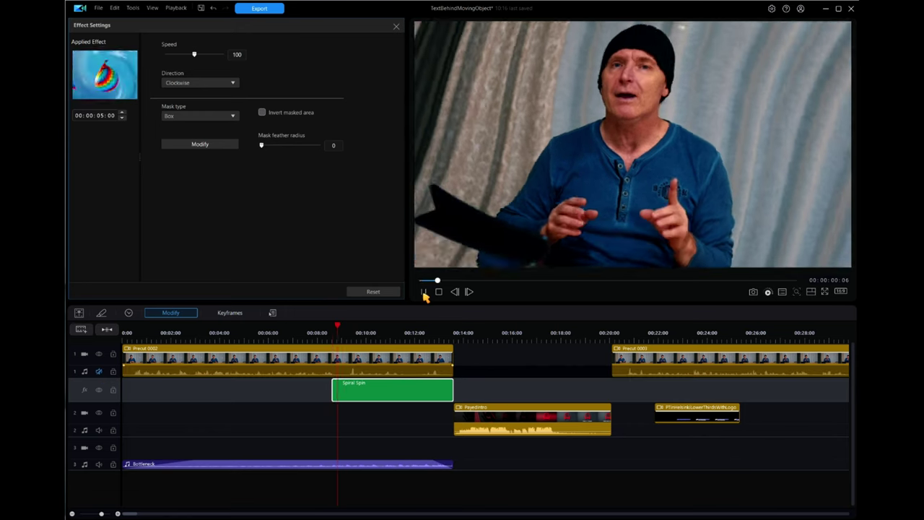
click(424, 292)
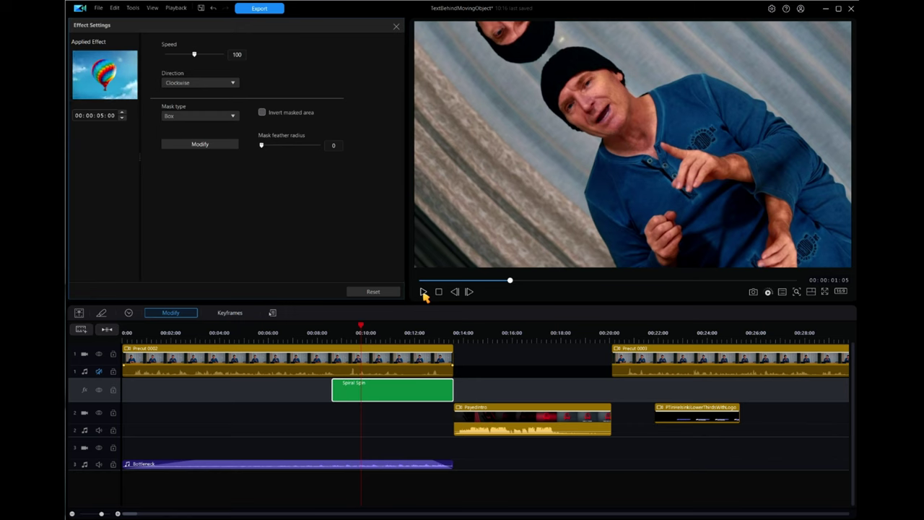
click(439, 291)
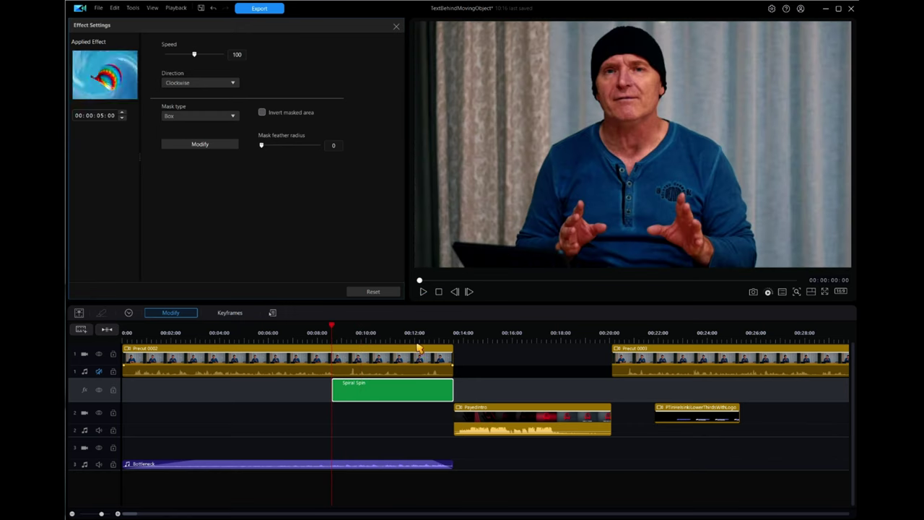
click(99, 464)
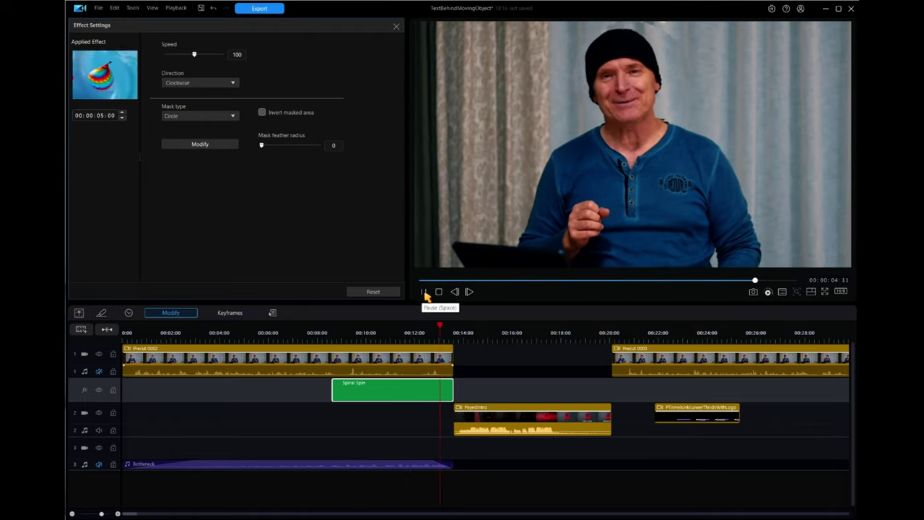
click(438, 291)
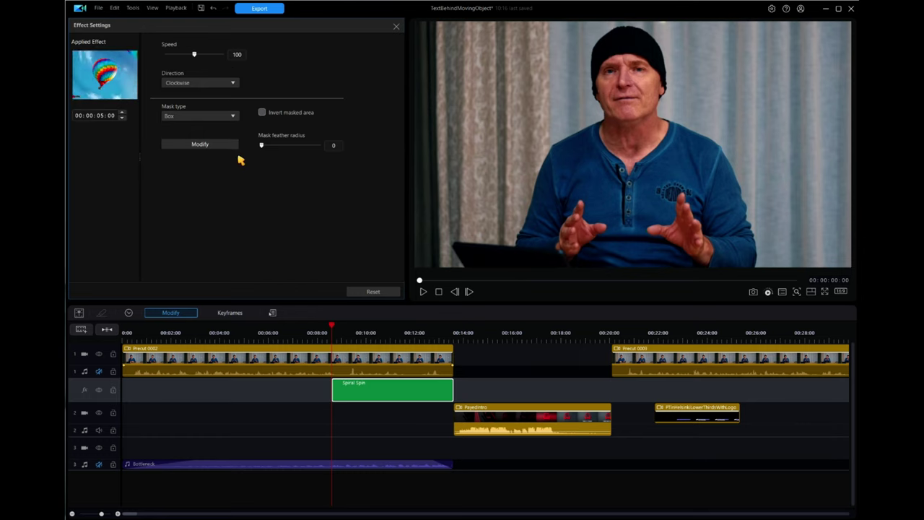
click(205, 145)
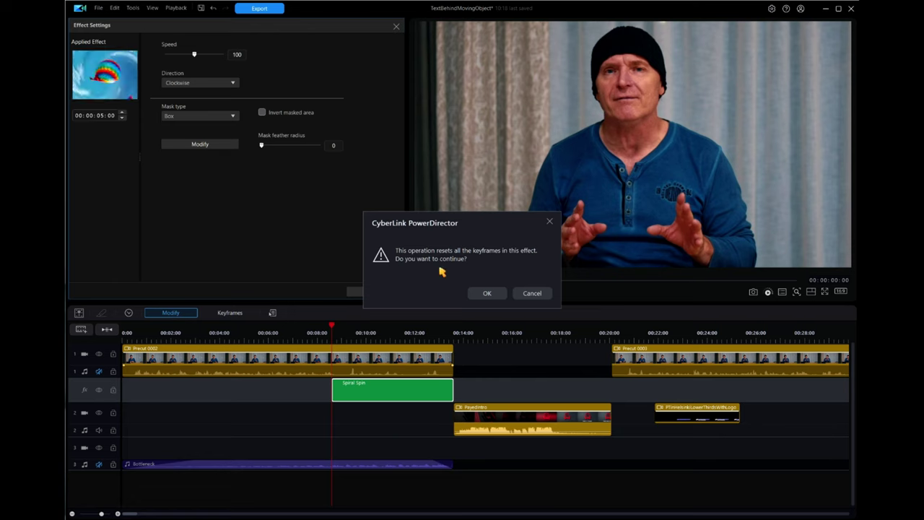
click(532, 293)
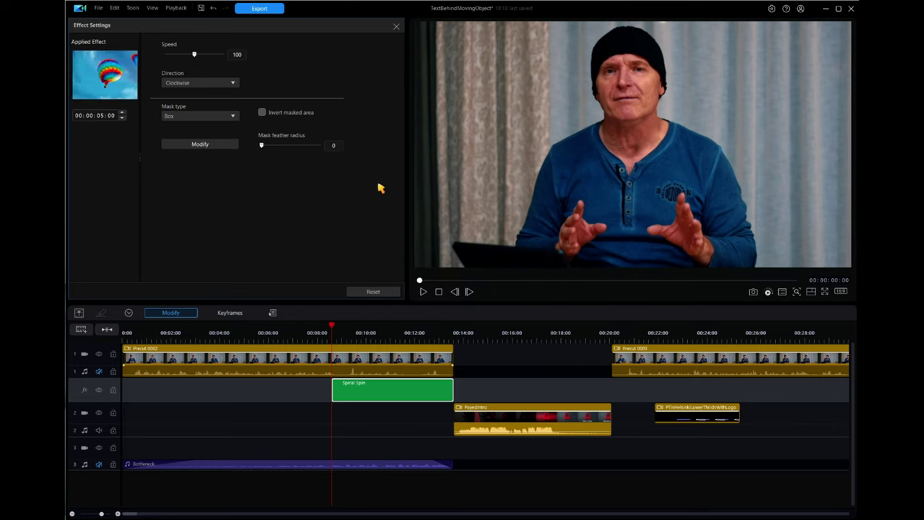
click(262, 114)
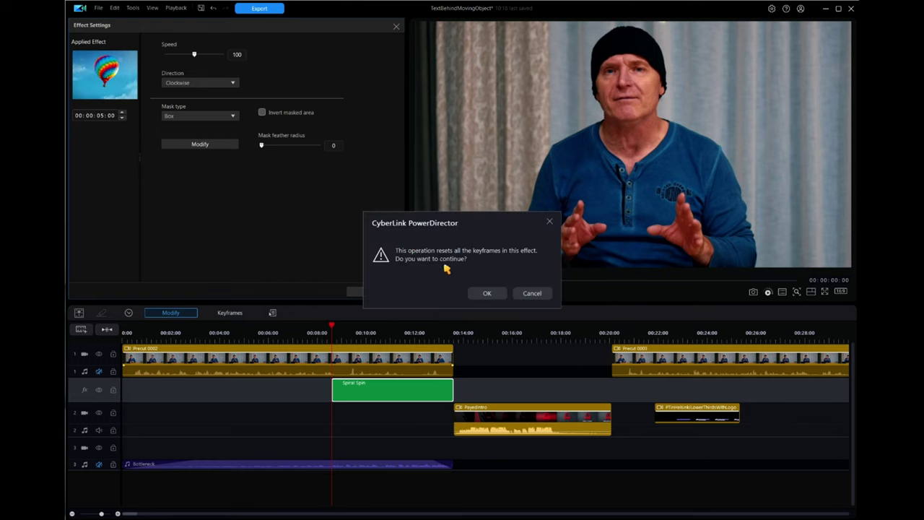
click(543, 293)
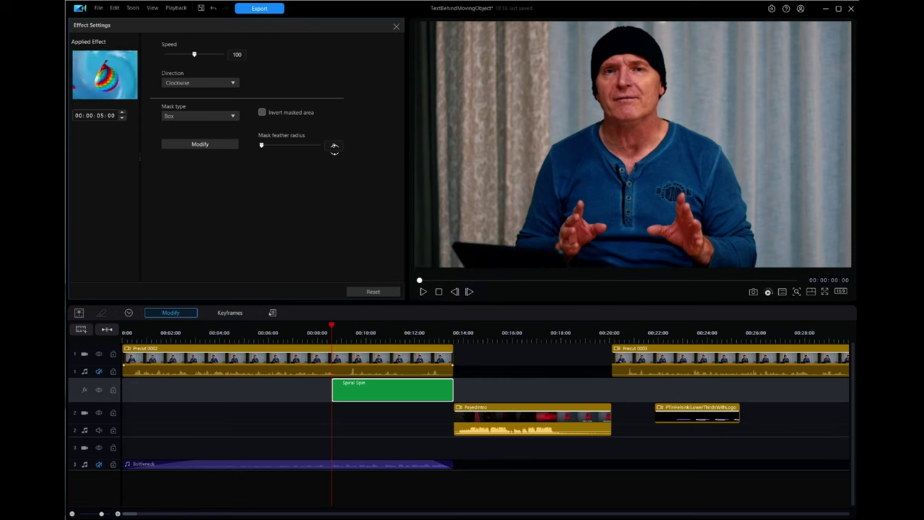
click(262, 145)
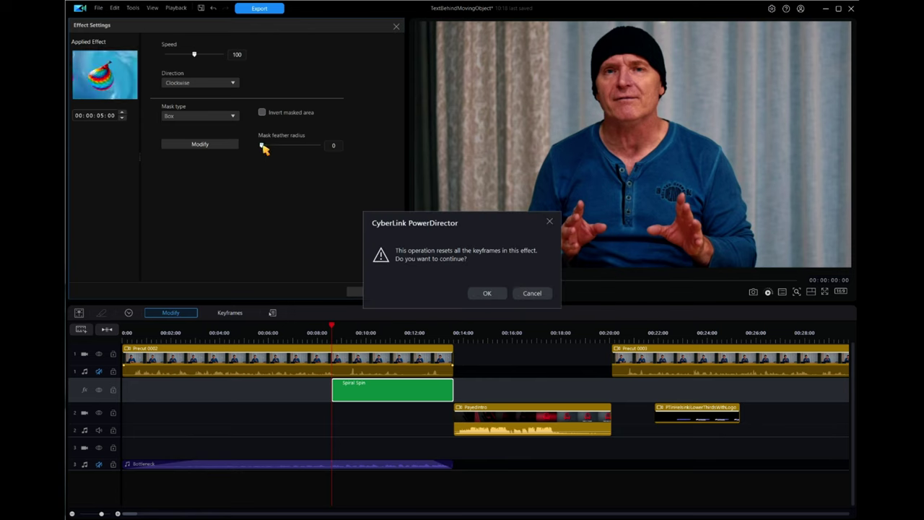
click(534, 295)
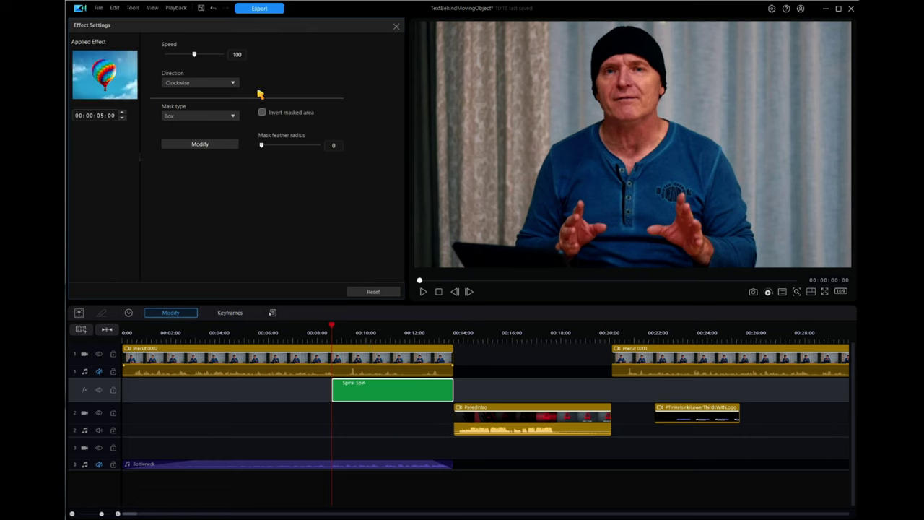
click(231, 148)
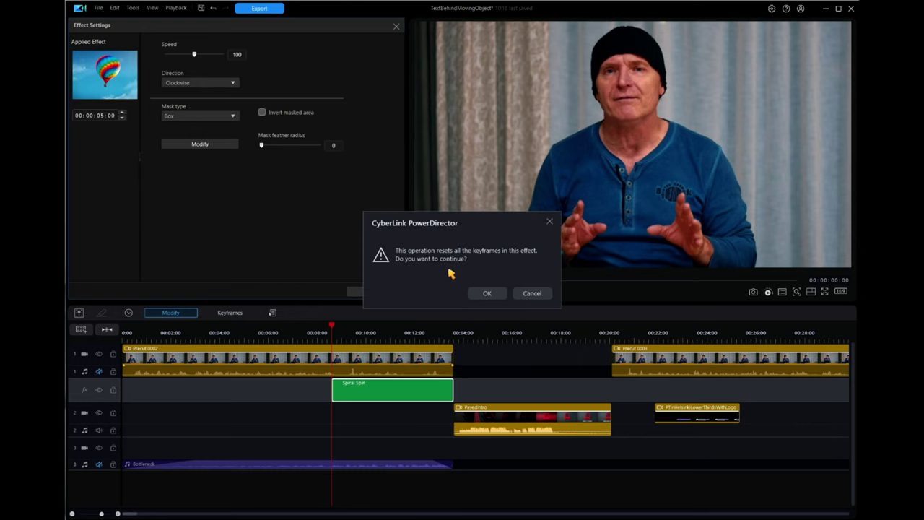
click(541, 294)
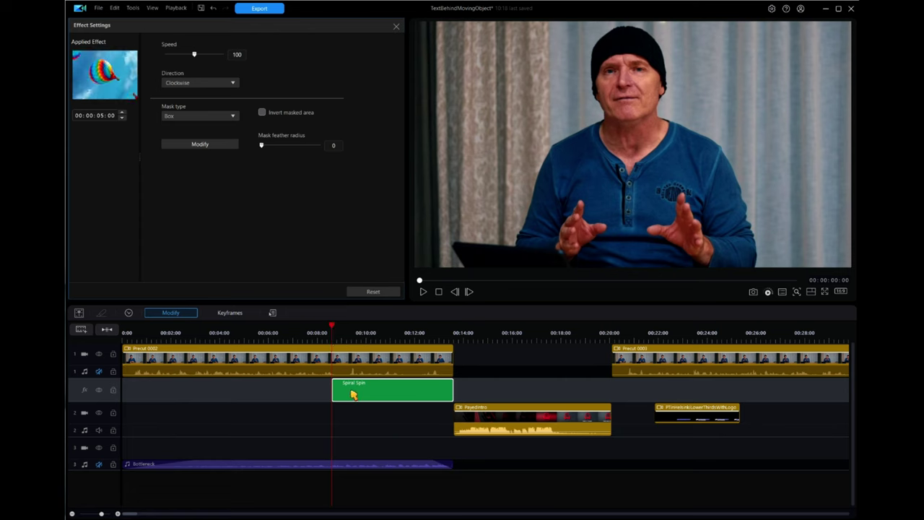
Remove the misplaced timeline marker added with M.
key(m)
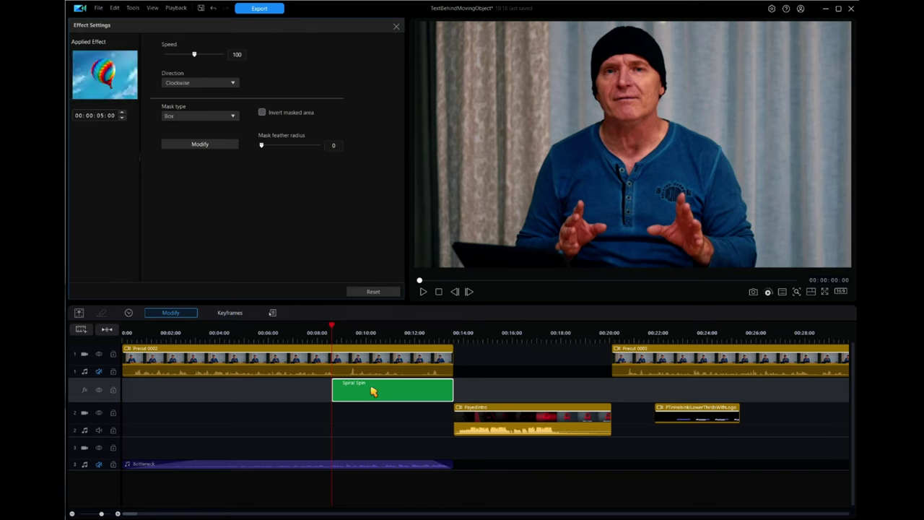
click(473, 488)
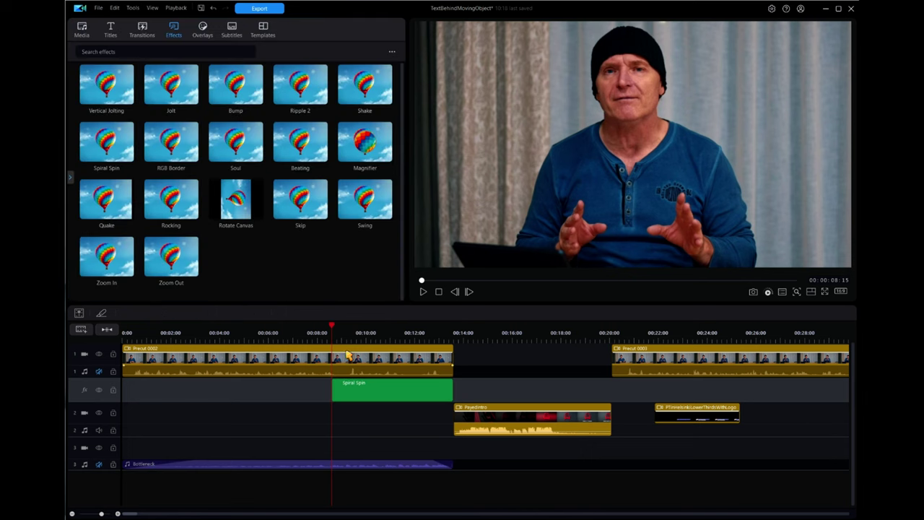
key(m)
right_click(332, 339)
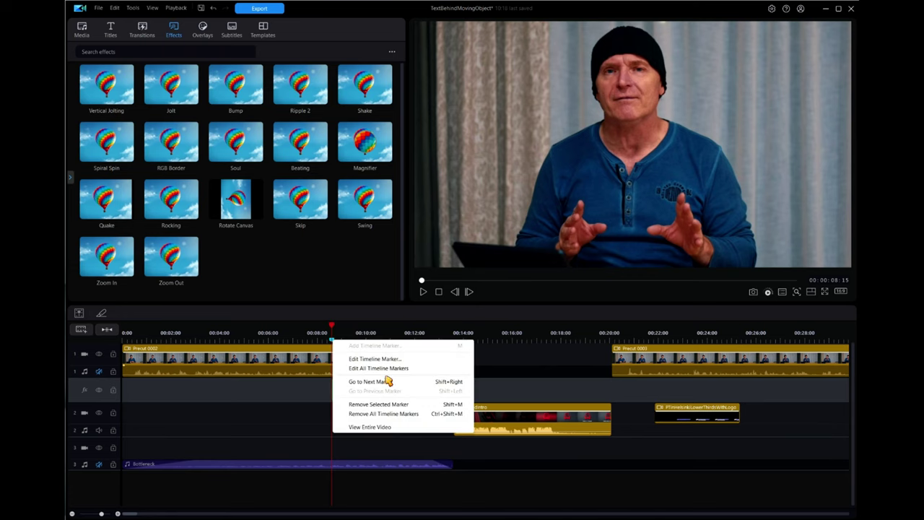
click(388, 405)
Add a timeline marker at the Spiral Spin clip's start, 00:08:15.
click(366, 389)
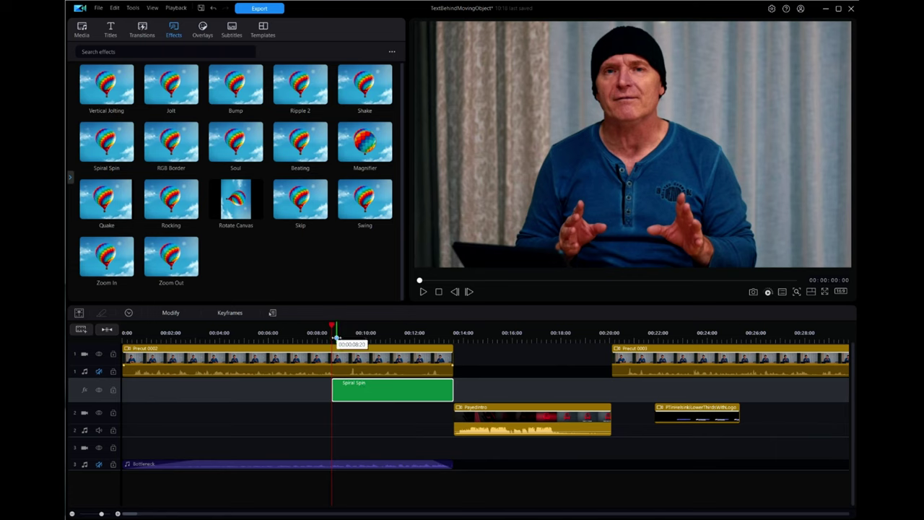
right_click(337, 336)
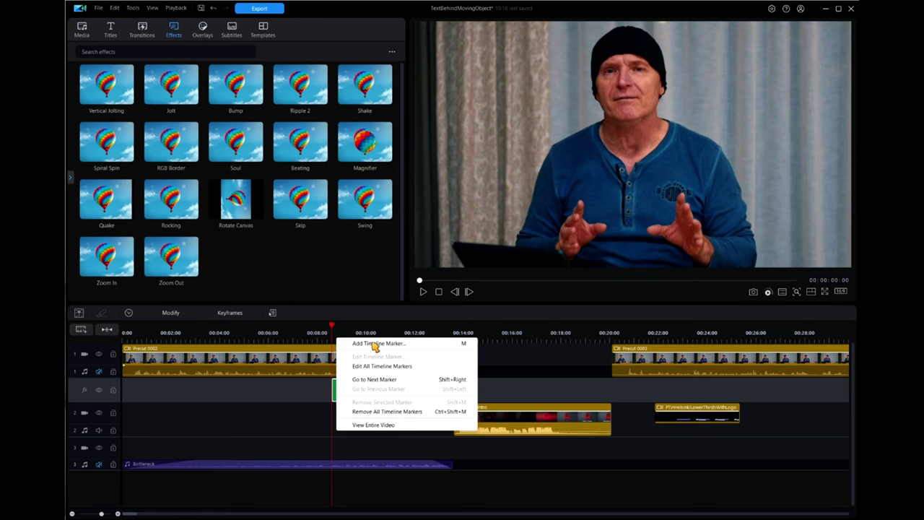
click(374, 343)
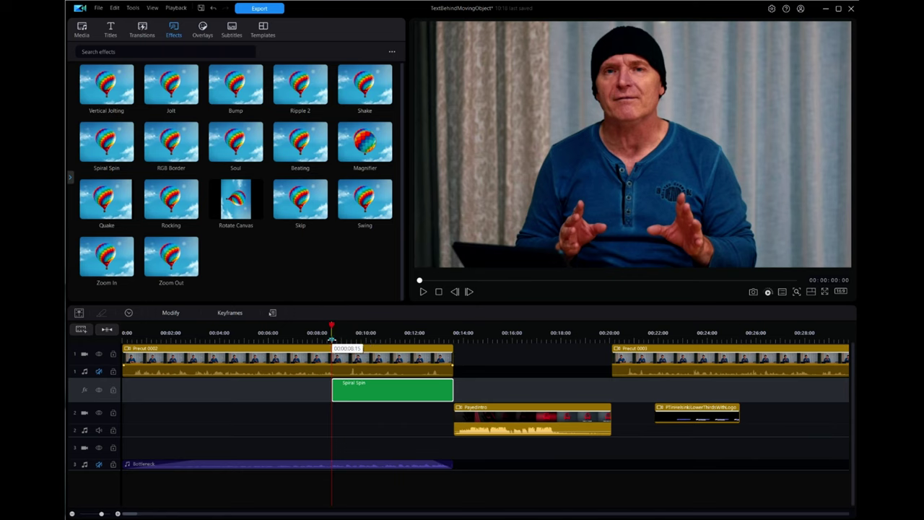
Name the Spiral Spin start marker KeyframedFX and colour it orange.
double_click(338, 346)
text(KeyframedFX)
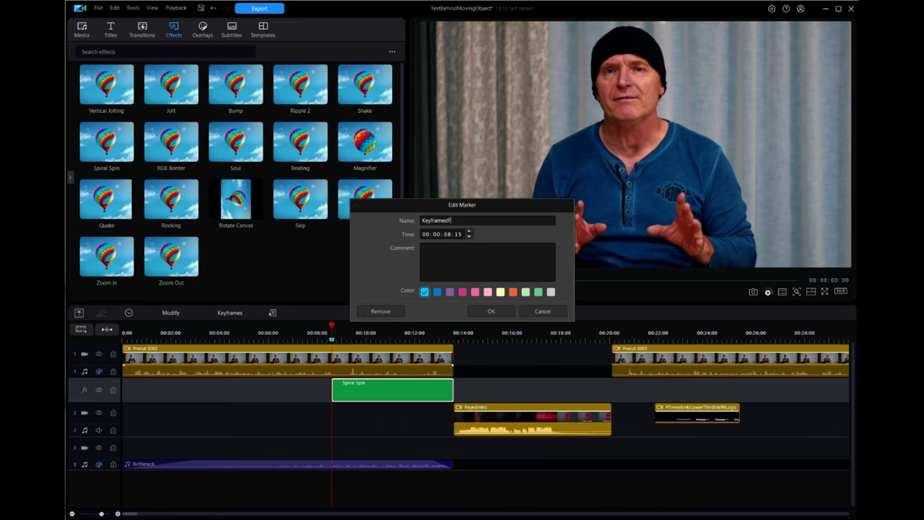
click(513, 292)
click(494, 316)
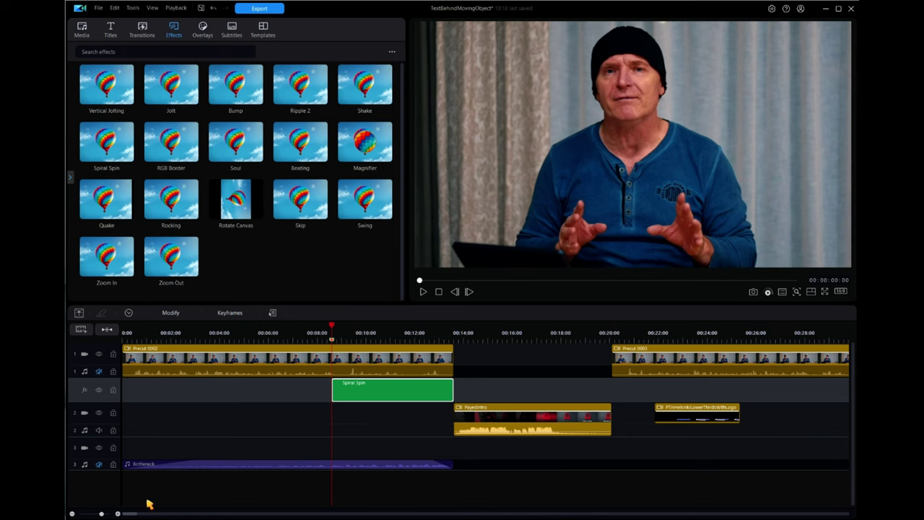
Scroll to the Magnifier clip near 05:02 and open its effect settings.
drag(135, 513, 291, 514)
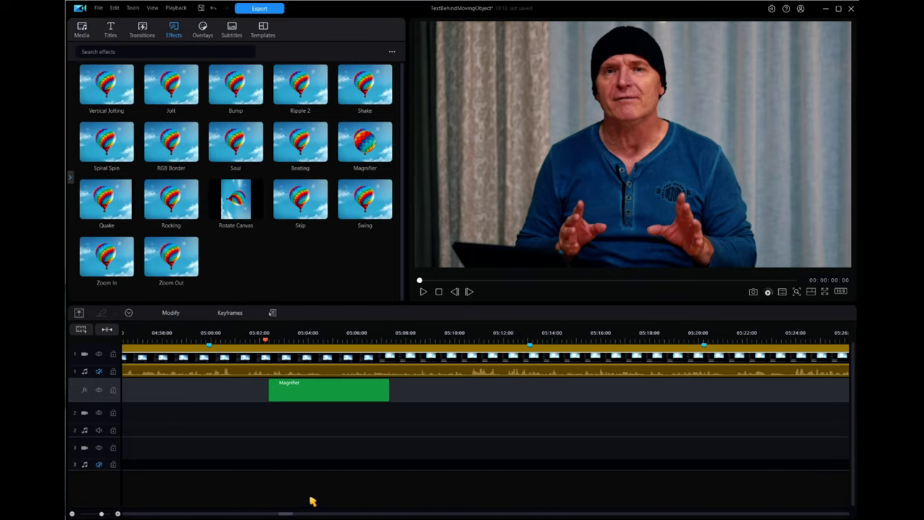
click(325, 392)
double_click(324, 392)
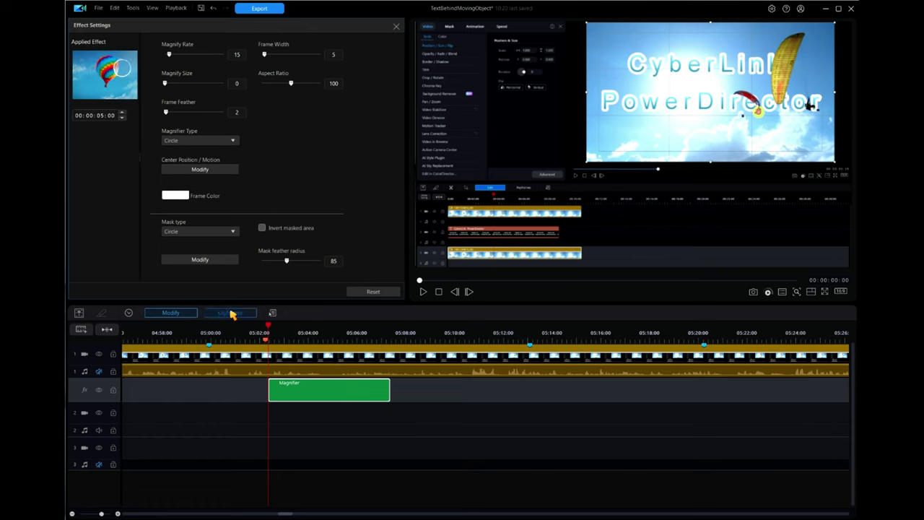
Show the Magnifier's keyframes and scrub the Magnify Size ramp growing the lens from 0.
click(231, 314)
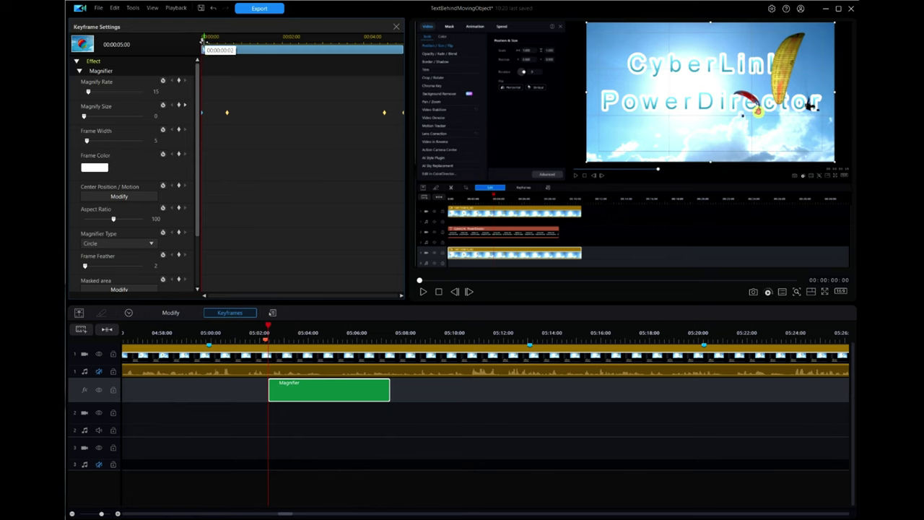
drag(202, 41, 213, 42)
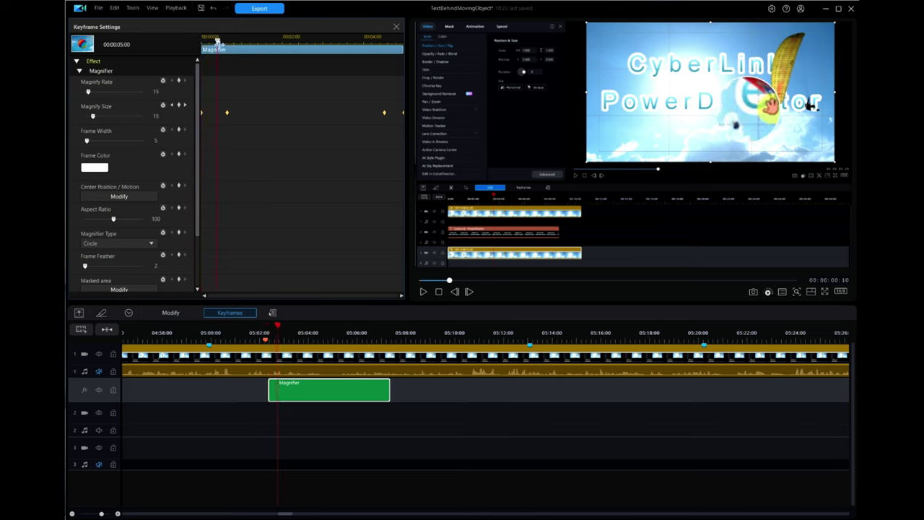
mouse_move(213, 42)
mouse_down()
mouse_move(227, 42)
mouse_move(202, 40)
mouse_up()
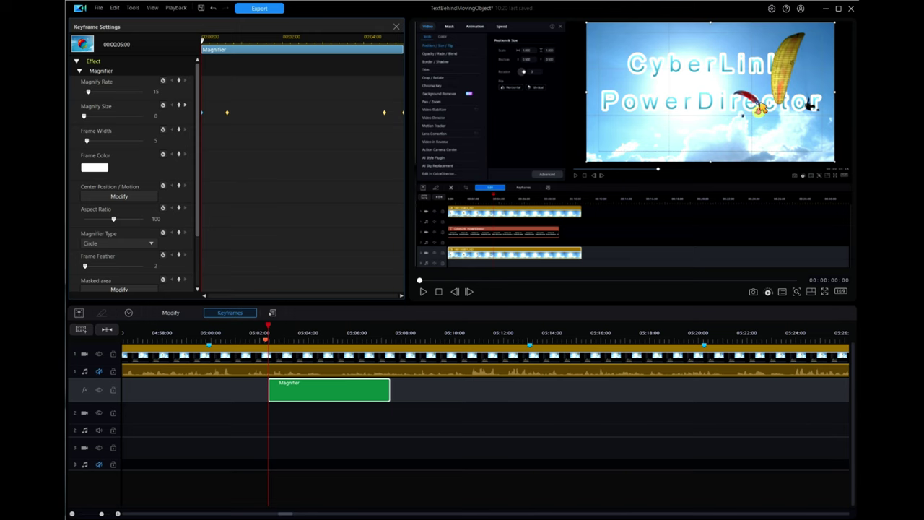
mouse_move(203, 39)
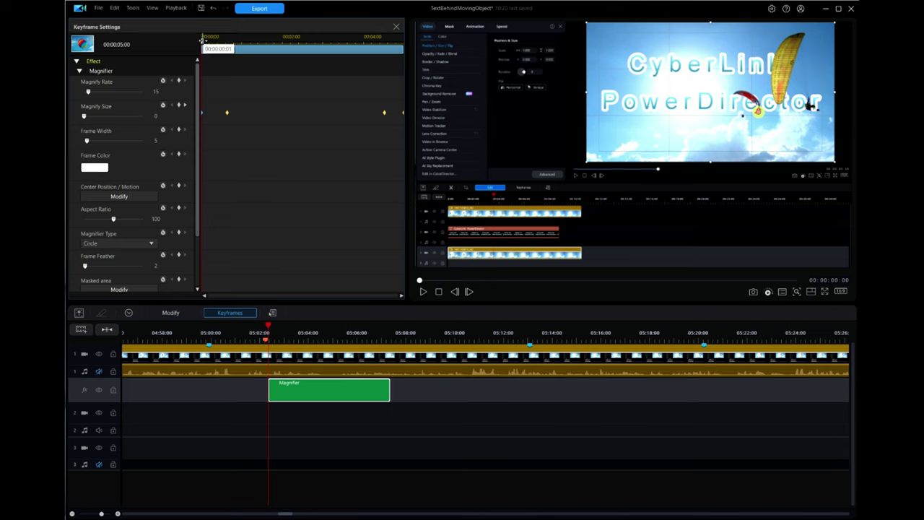
mouse_move(203, 40)
mouse_down()
mouse_move(404, 53)
mouse_move(202, 54)
mouse_up()
Scroll the timeline right and select the later Magnifier clip at 05:30:05 on the FX track.
drag(291, 515, 306, 517)
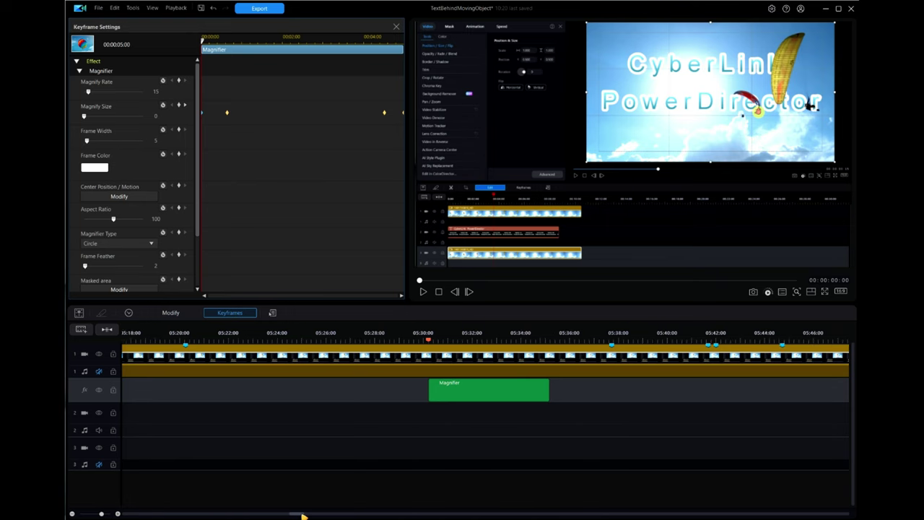
click(339, 393)
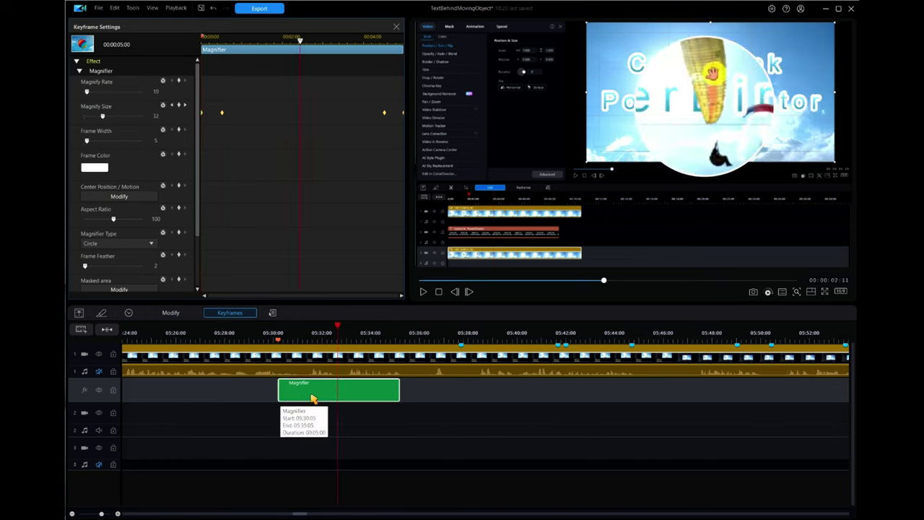
drag(301, 515, 315, 517)
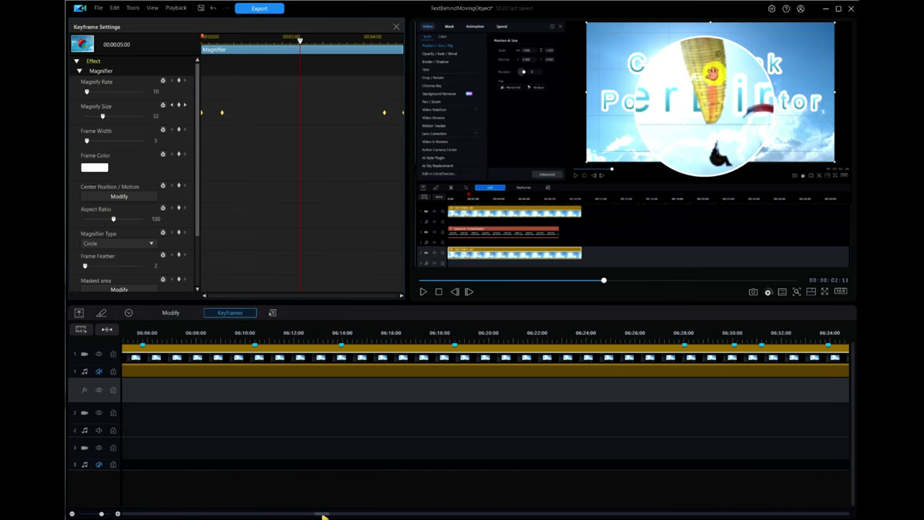
drag(315, 517, 335, 517)
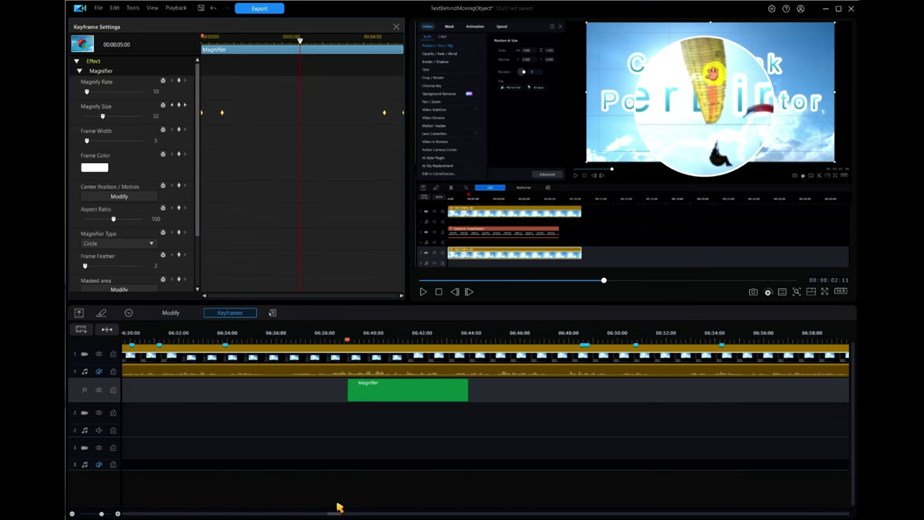
Open the third Magnifier clip's settings, dismiss the keyframe reset warning, and show its keyframes.
double_click(401, 390)
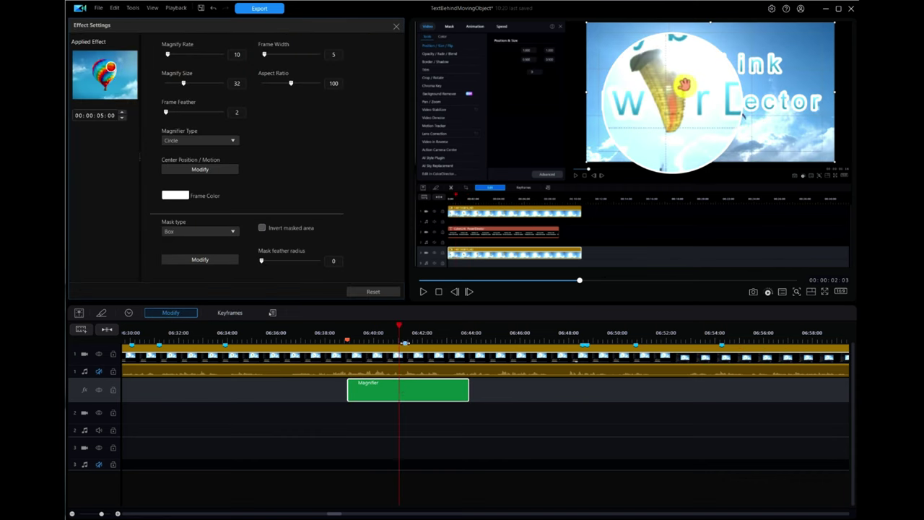
click(202, 172)
click(531, 293)
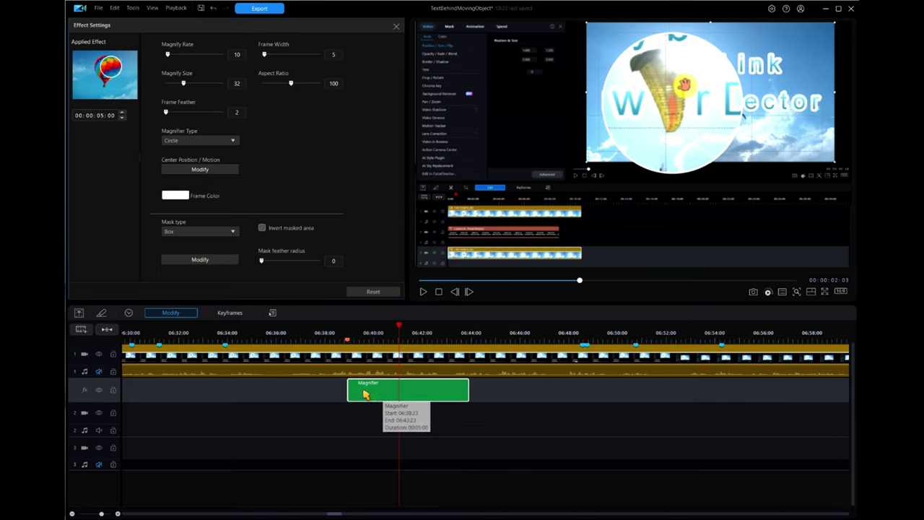
click(246, 319)
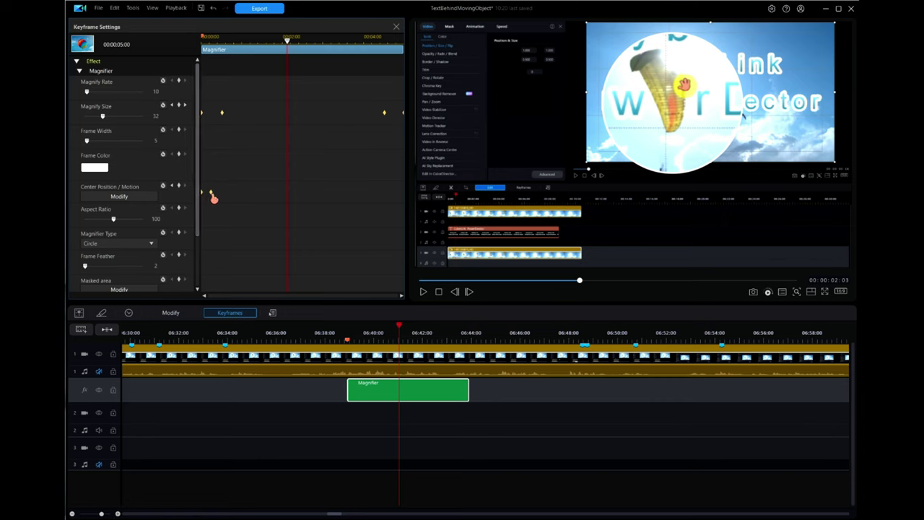
Scrub the keyframes to preview the lens growing from size 0 toward 32.
mouse_move(286, 39)
drag(287, 39, 230, 41)
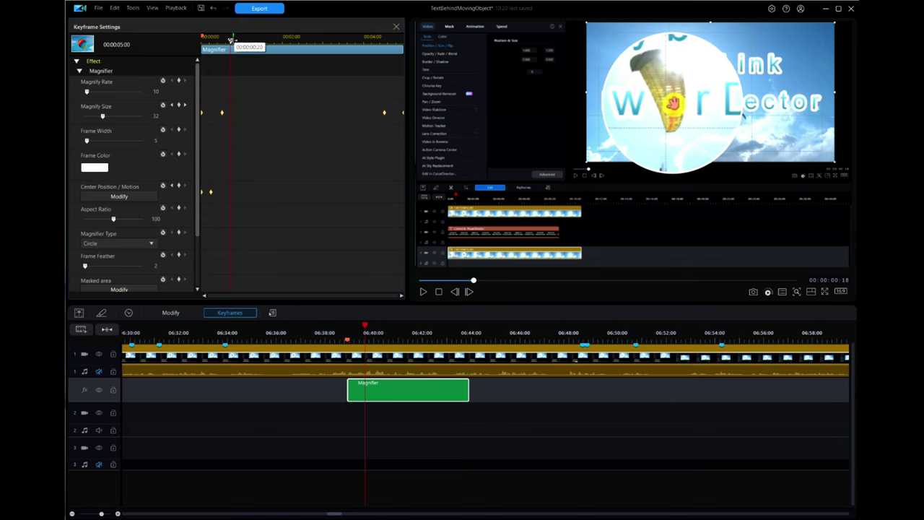
drag(230, 39, 205, 44)
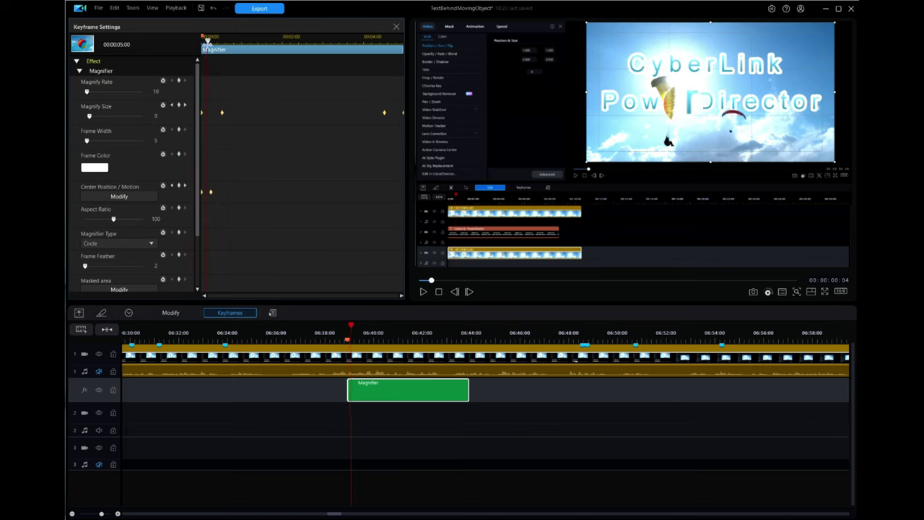
drag(206, 43, 207, 42)
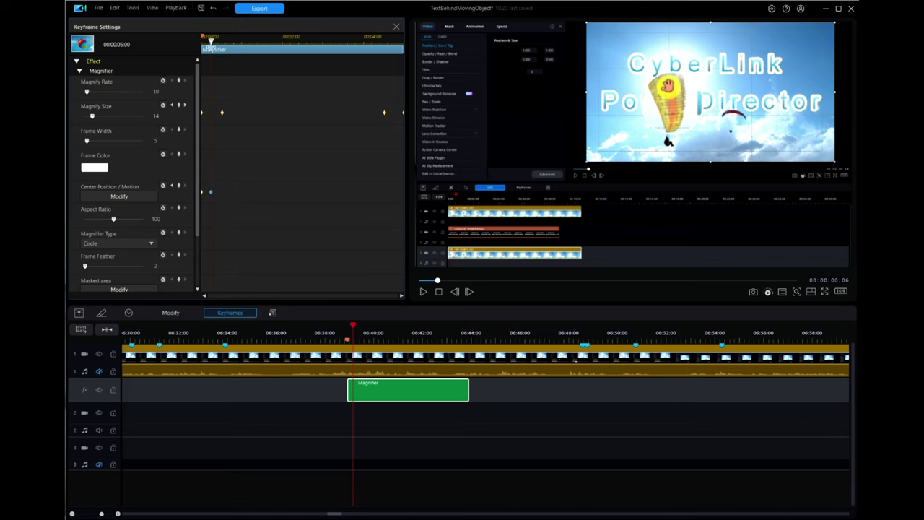
mouse_move(207, 42)
mouse_down()
mouse_move(311, 51)
mouse_move(200, 52)
mouse_up()
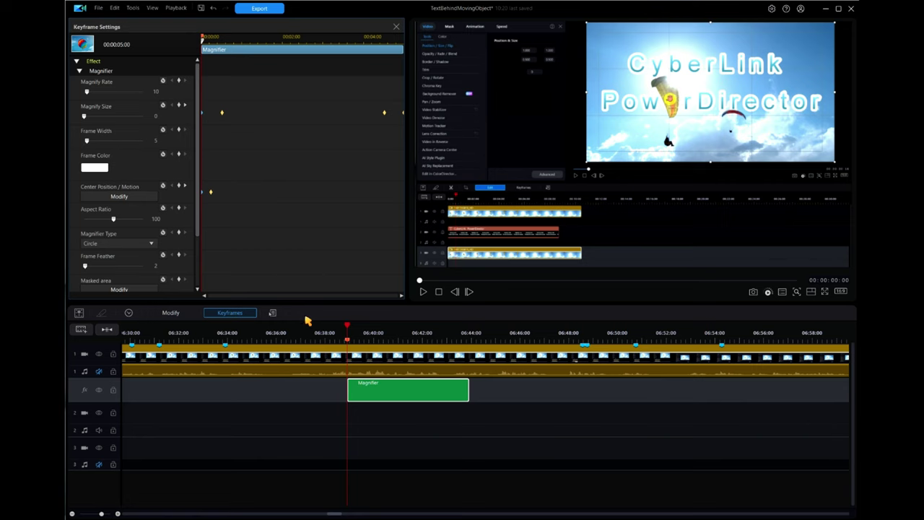
Fit the project to the timeline, select the FullStop overlay and zoom in around it.
click(108, 330)
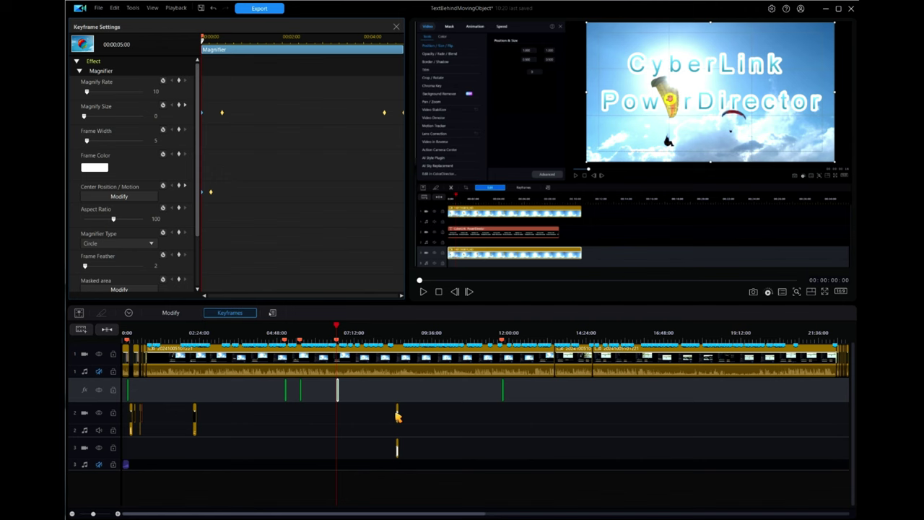
mouse_move(397, 426)
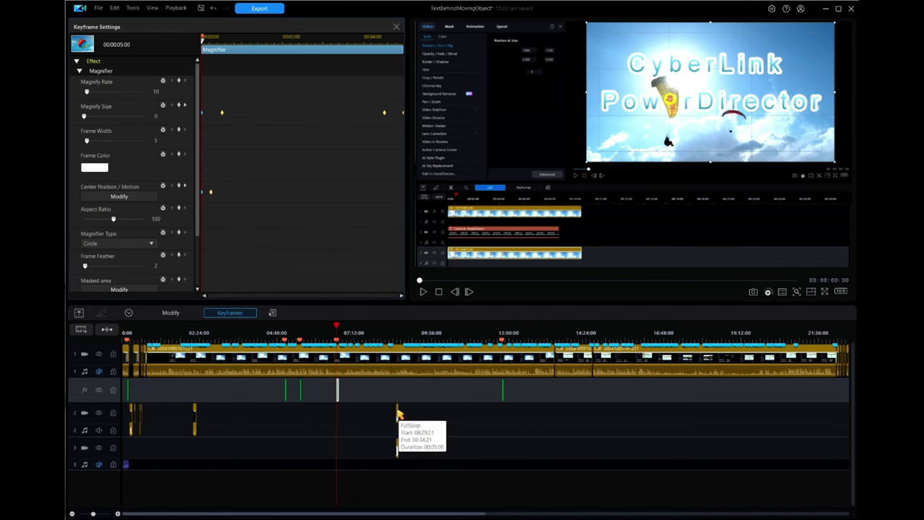
click(399, 414)
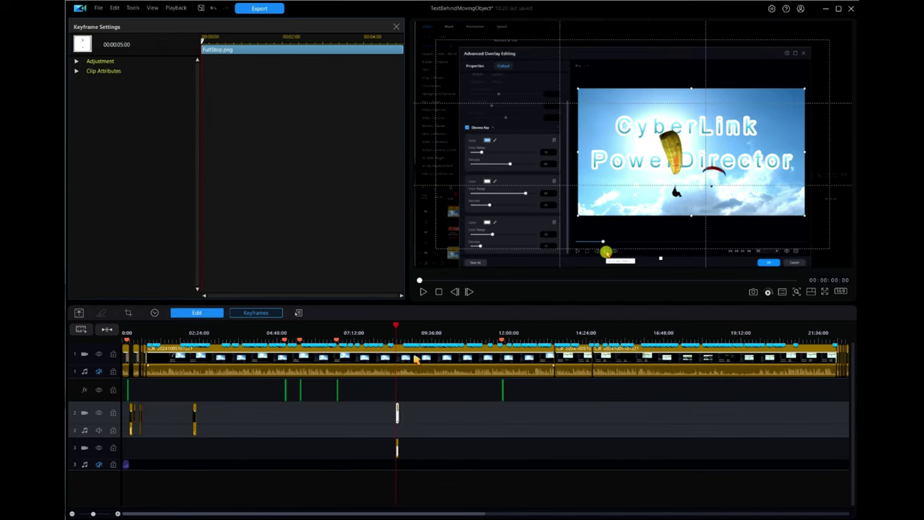
mouse_move(408, 337)
mouse_down()
mouse_move(578, 328)
mouse_move(423, 333)
mouse_move(565, 333)
mouse_move(519, 397)
mouse_up()
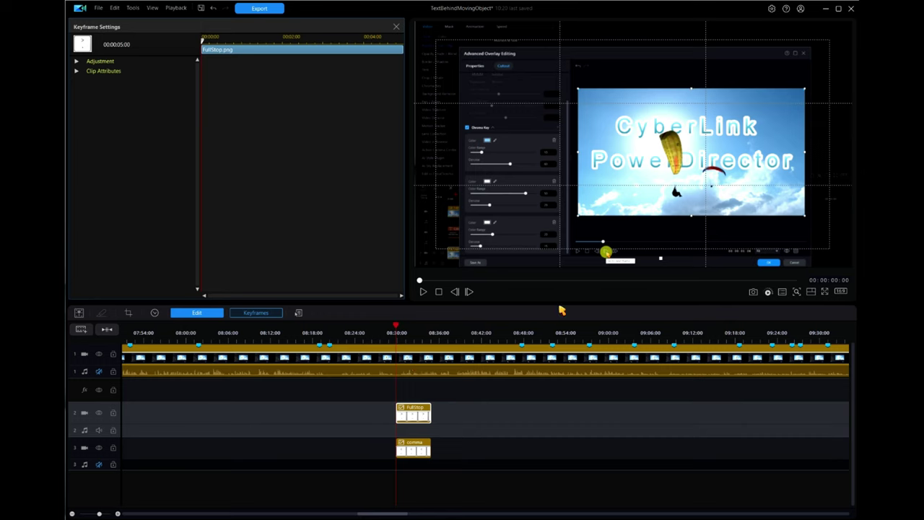
Scrub the ruler through the FullStop overlay's animation, then reselect the FullStop clip.
click(397, 325)
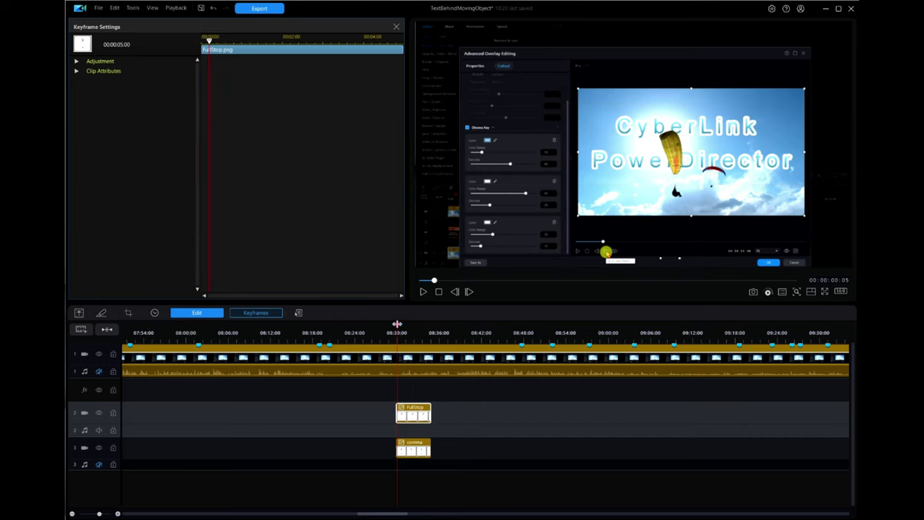
drag(397, 326, 396, 325)
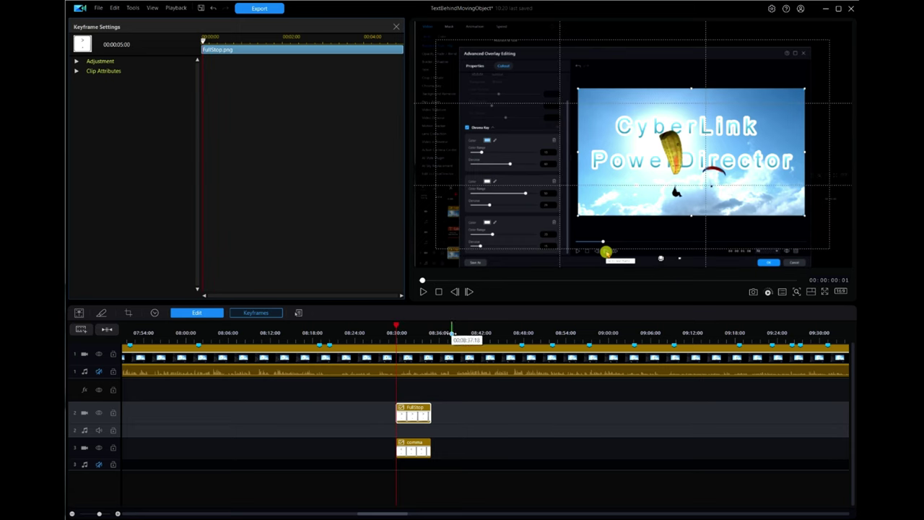
click(398, 325)
drag(398, 325, 395, 325)
click(411, 358)
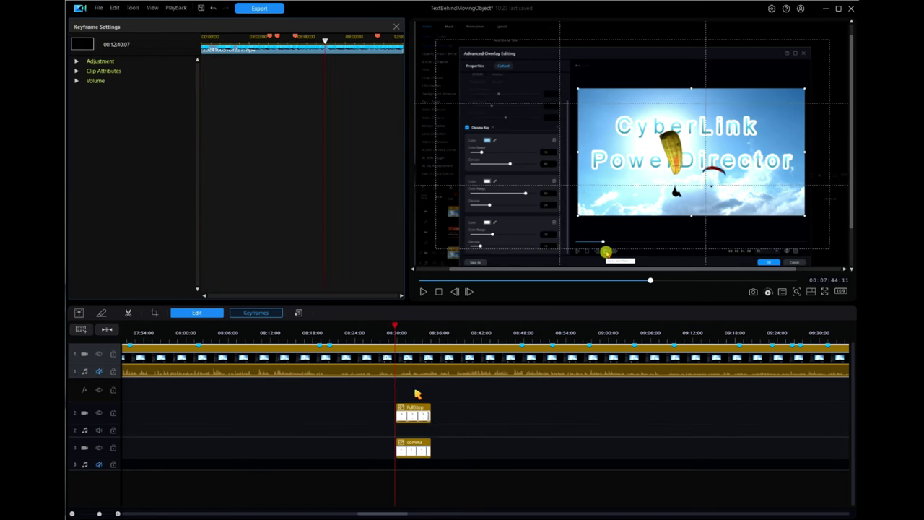
click(415, 410)
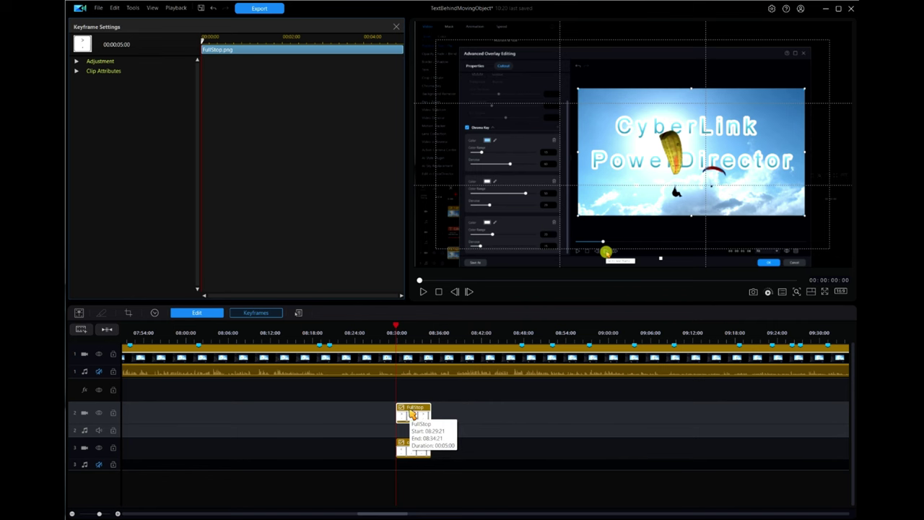
Show the FullStop overlay's Clip Attributes keyframes and scrub its height and width growing from 0.000.
double_click(413, 414)
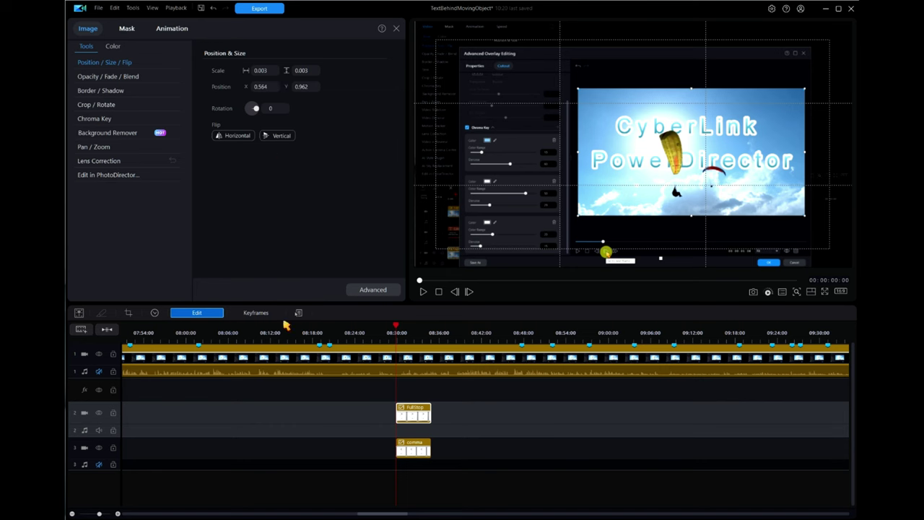
click(258, 315)
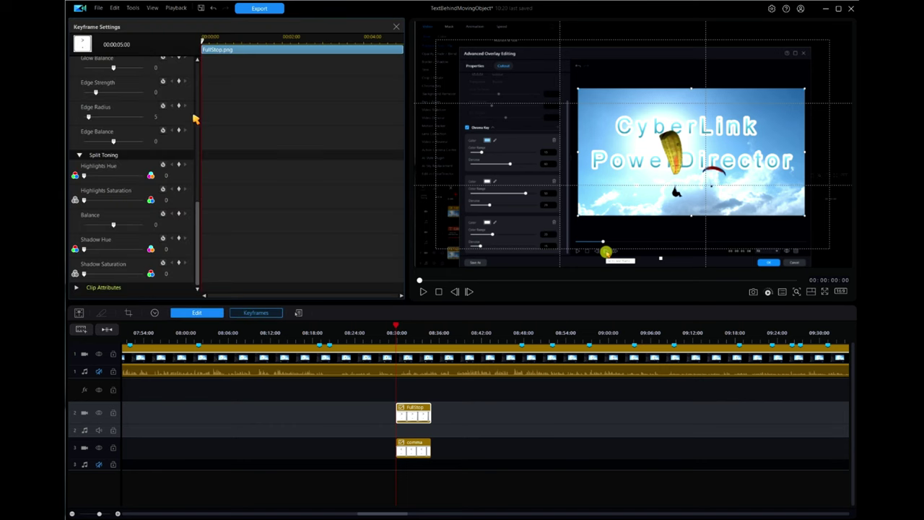
drag(199, 229, 197, 86)
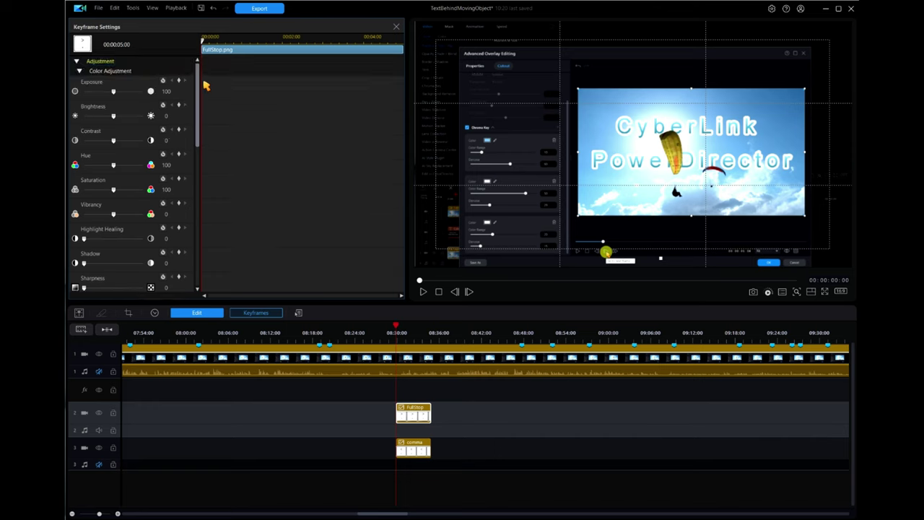
click(78, 62)
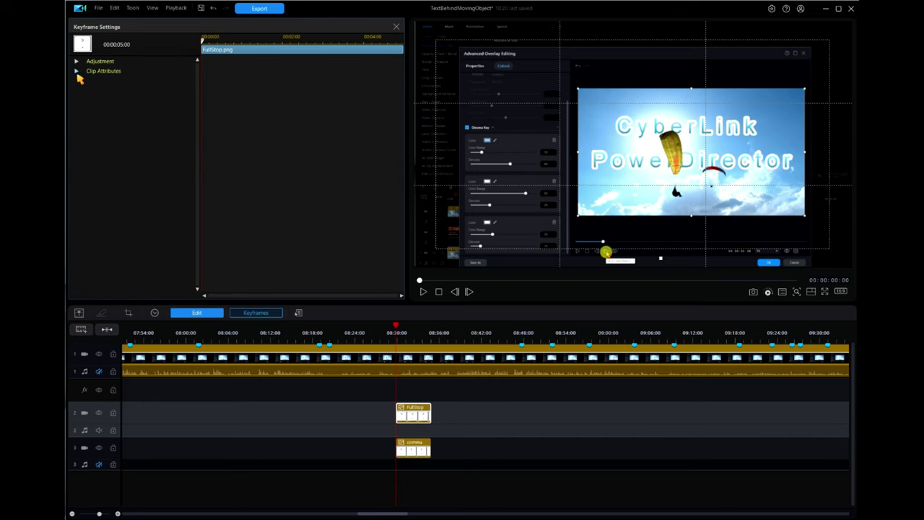
click(77, 72)
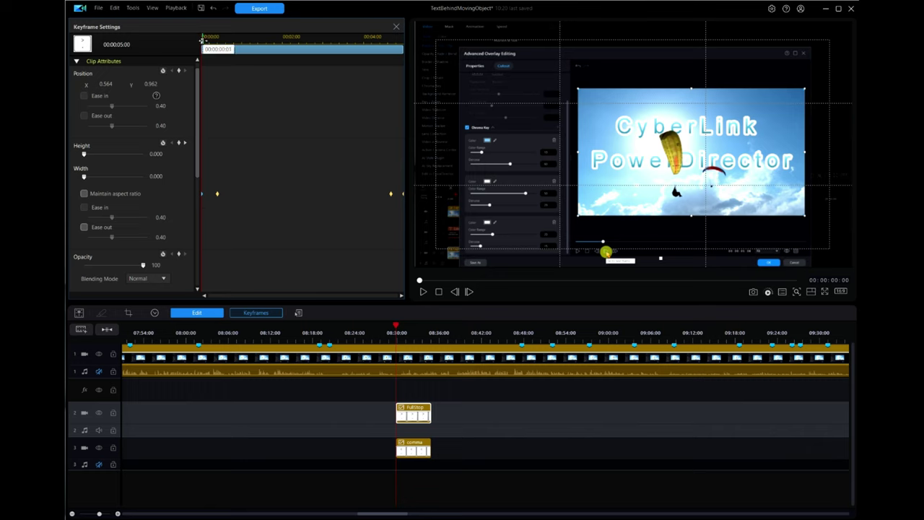
click(204, 40)
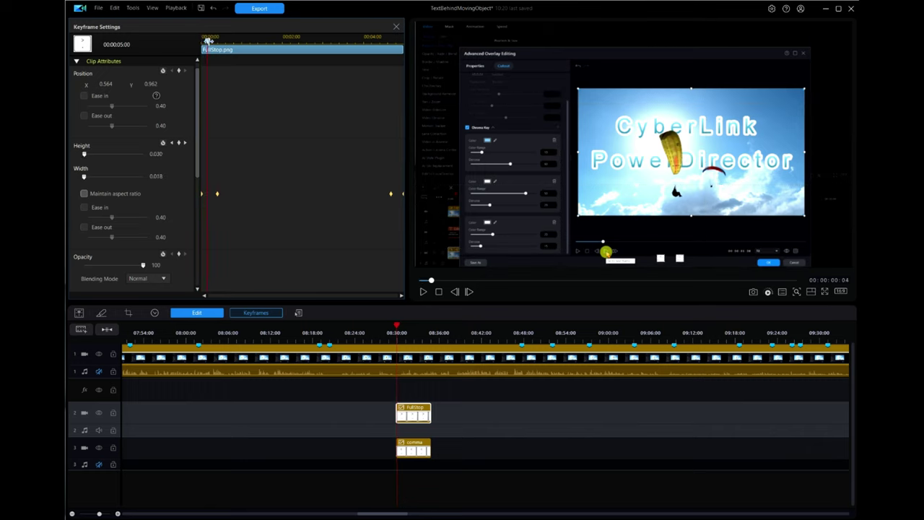
drag(208, 41, 207, 41)
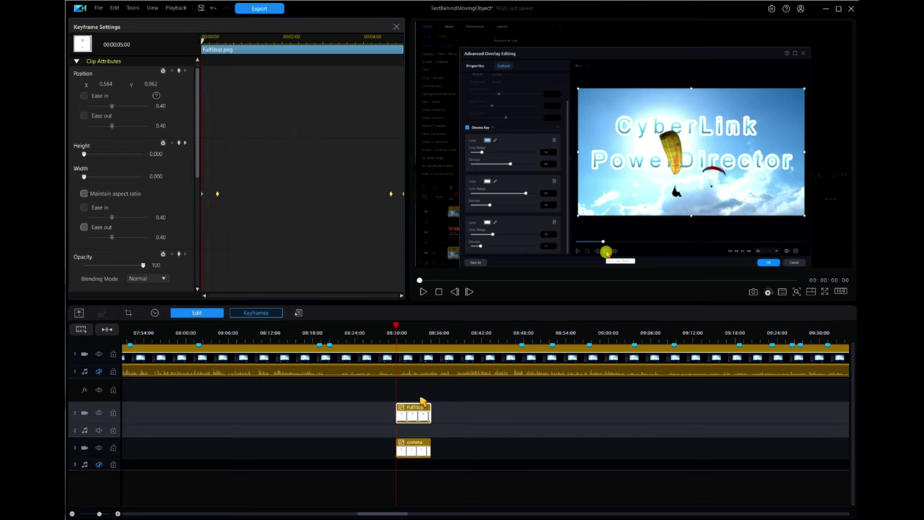
Rotate the FullStop overlay to 90° at 1.000 scale and check its keyframe values.
double_click(414, 406)
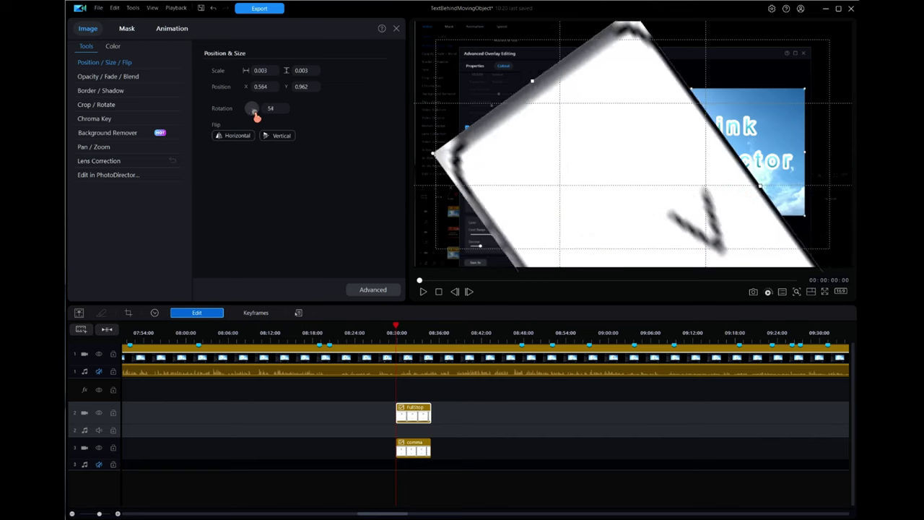
drag(257, 111, 255, 120)
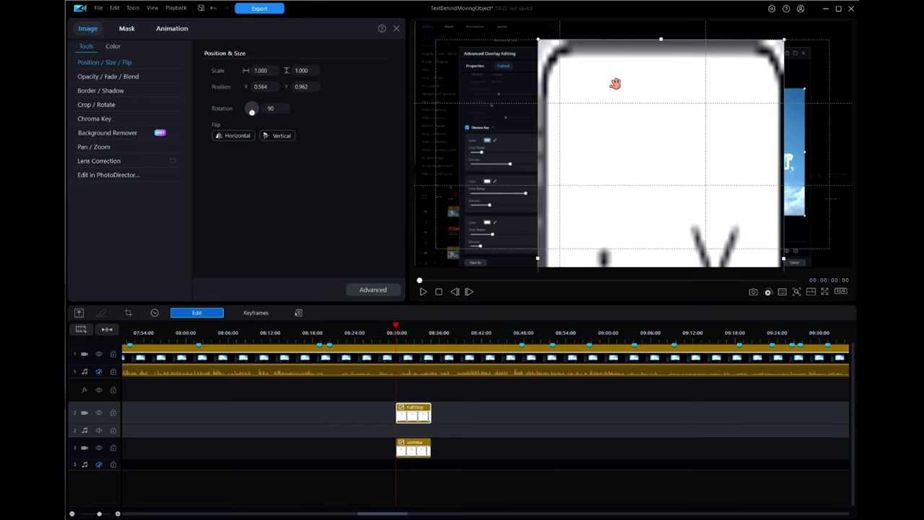
click(249, 313)
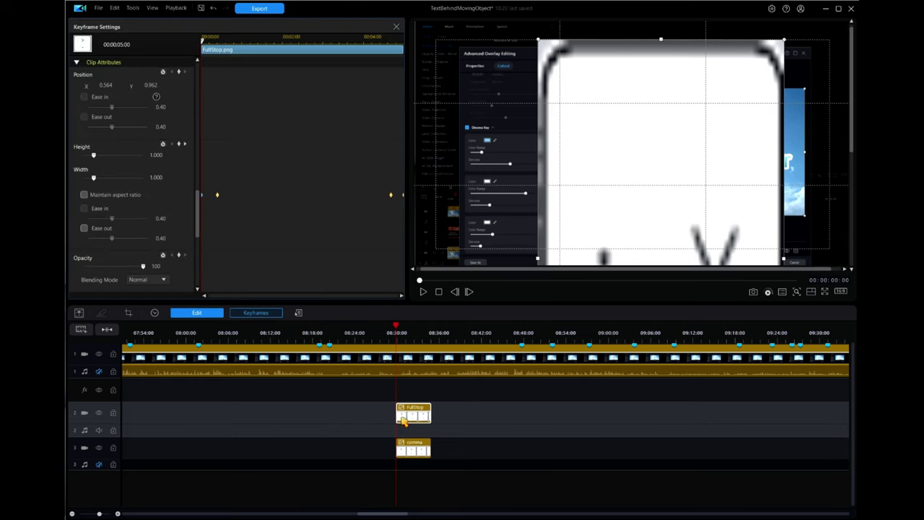
click(428, 424)
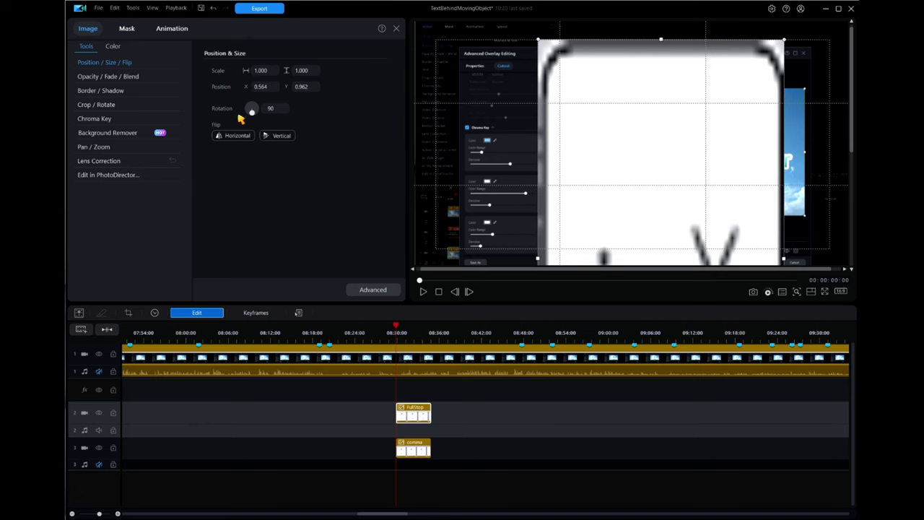
Undo the overlay rotation and move the playhead back to the Magnifier section.
key(ctrl+z)
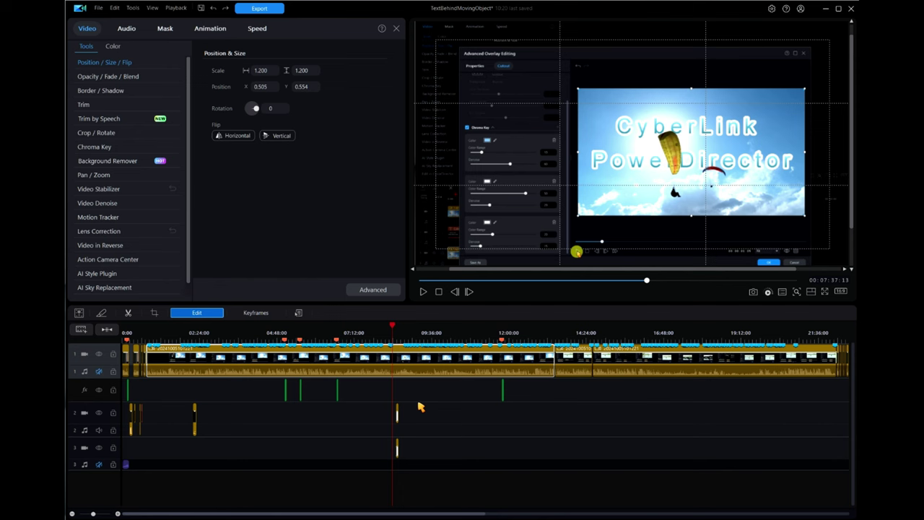
drag(392, 328, 337, 330)
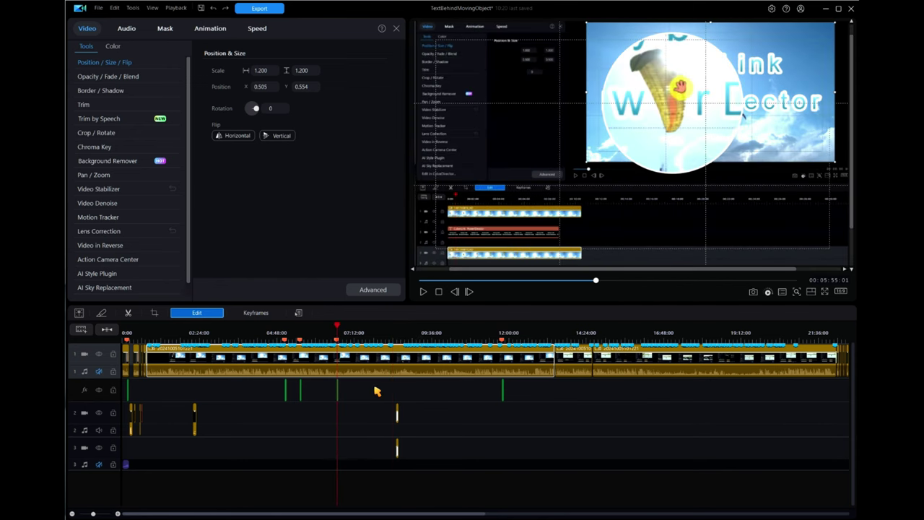